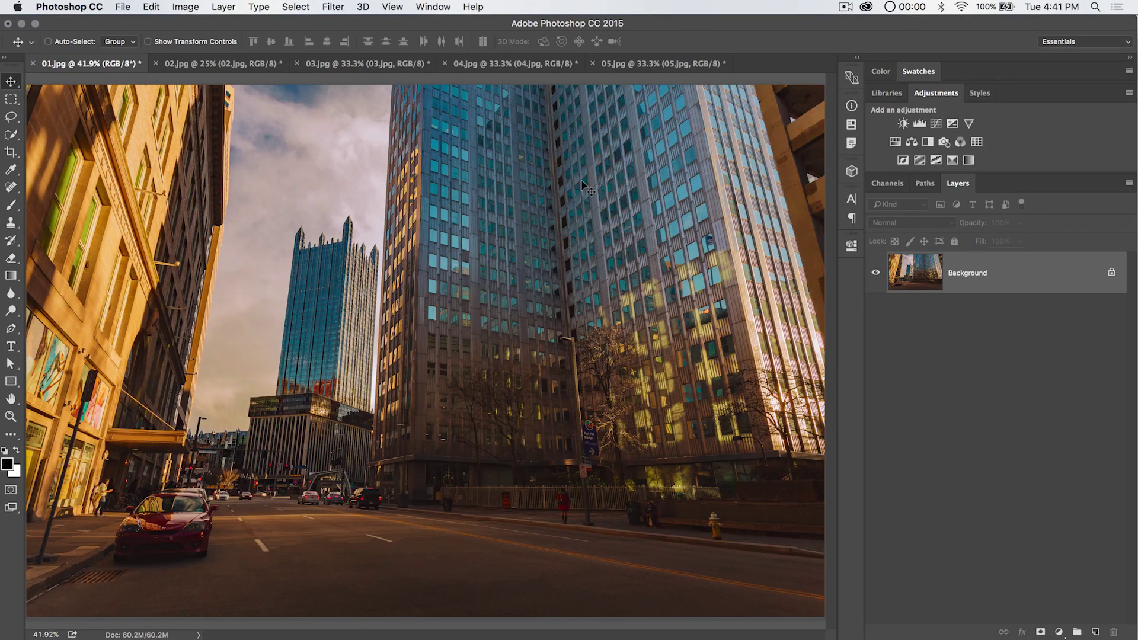
Find Perspective Warp greyed out in the Edit menu, then switch to Chrome
click(149, 7)
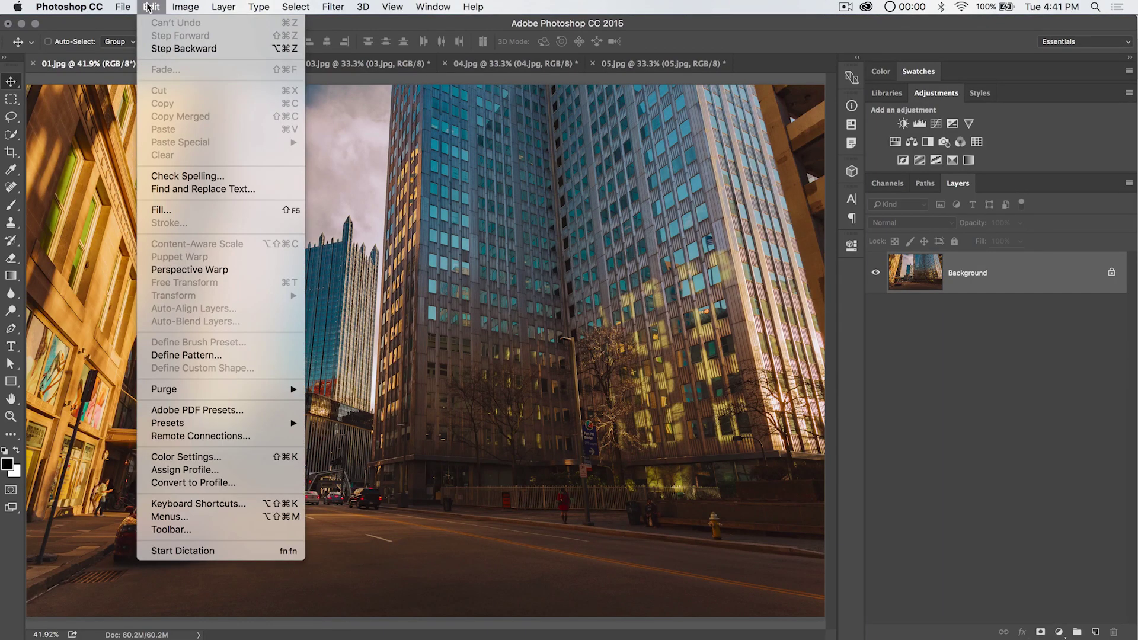
click(232, 271)
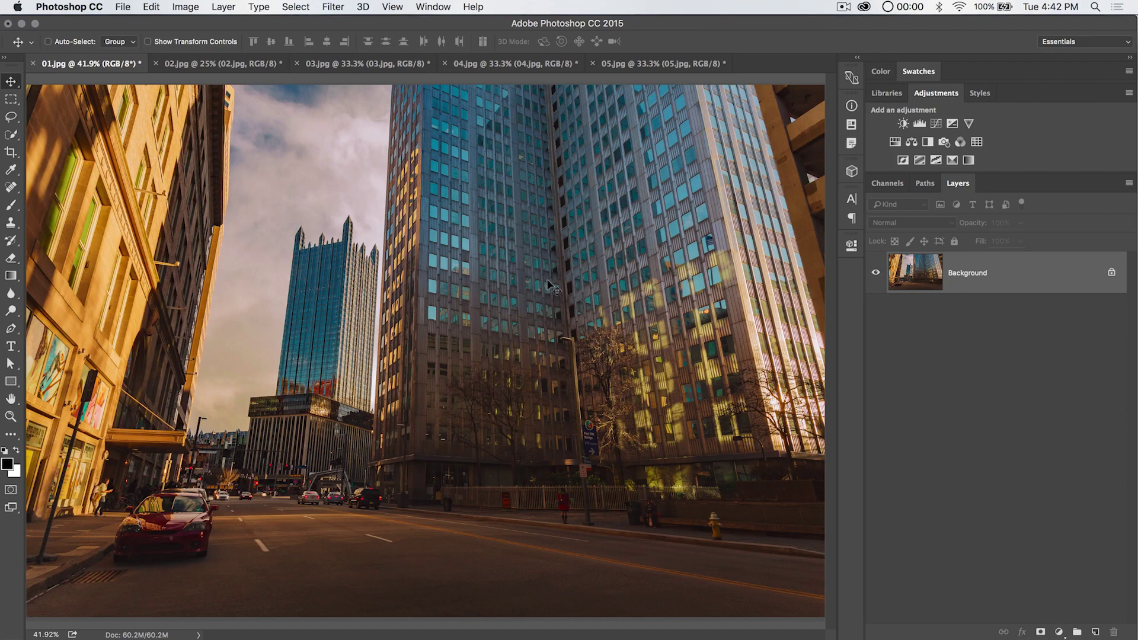
key(super+Tab)
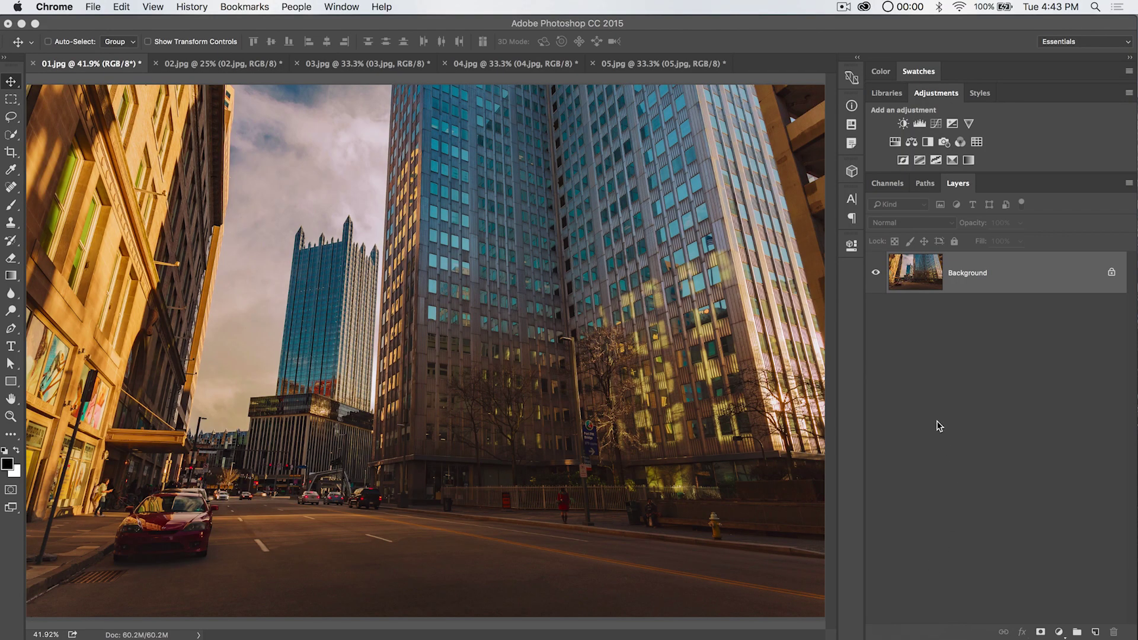
Return from the GraphicStock Fire image page to 01.jpg in Photoshop
click(938, 426)
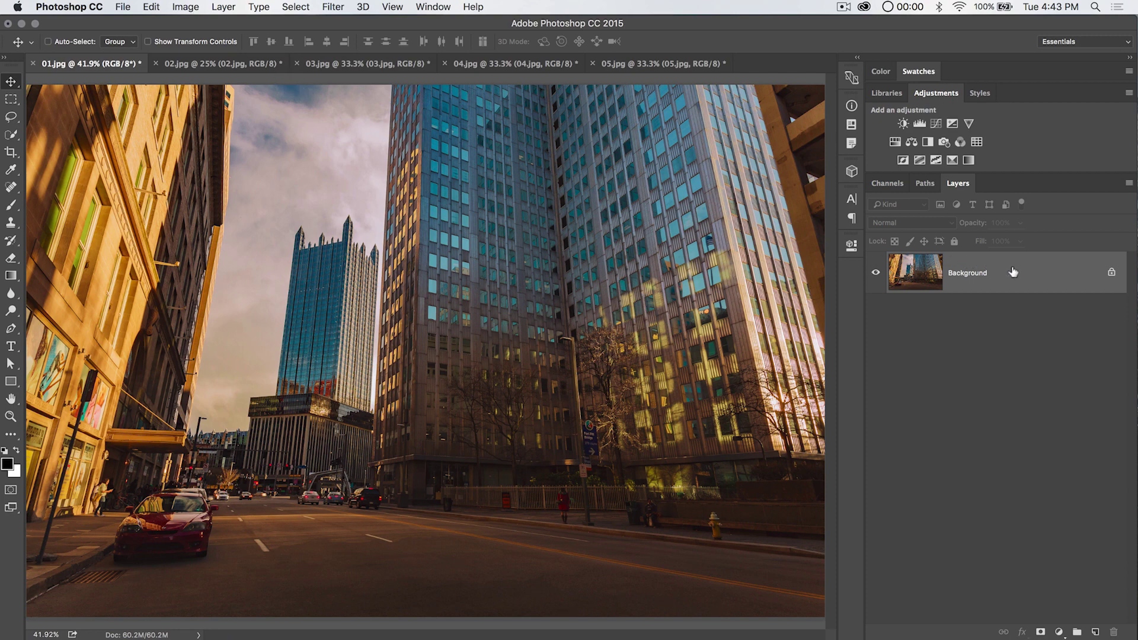
Convert Background to a smart object, start Edit > Perspective Warp, and fit the photo
right_click(976, 262)
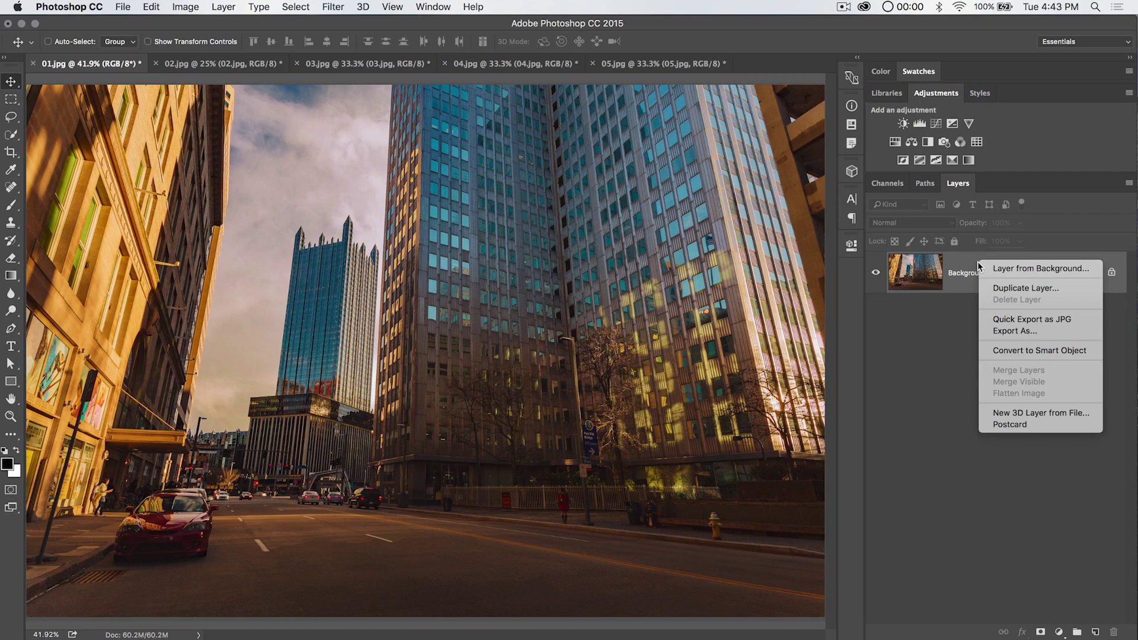
click(1044, 353)
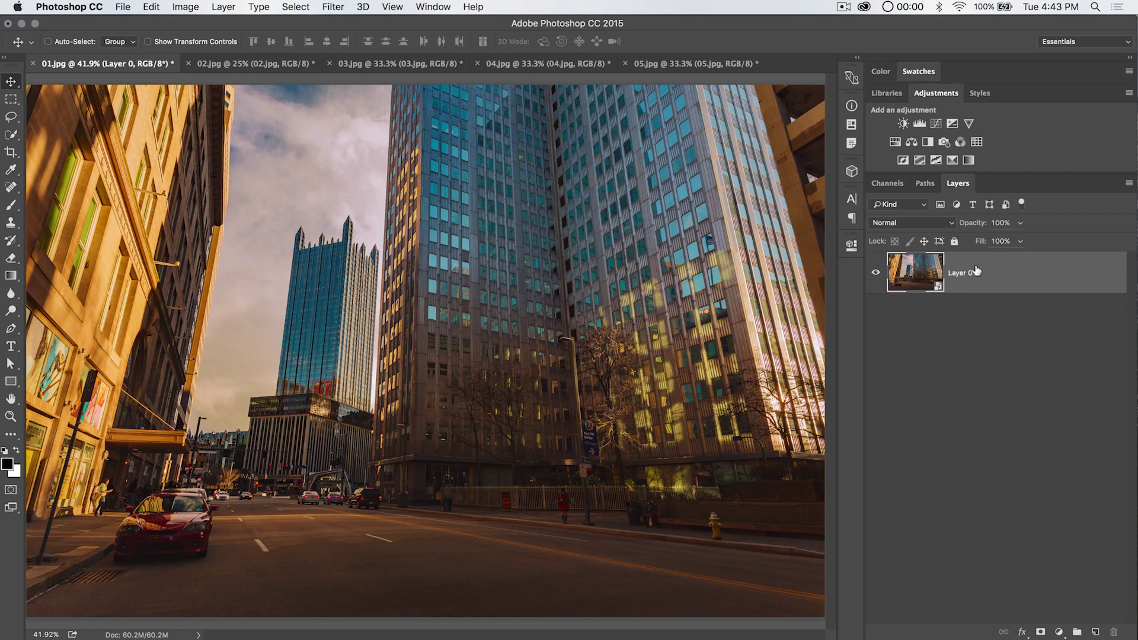
click(151, 7)
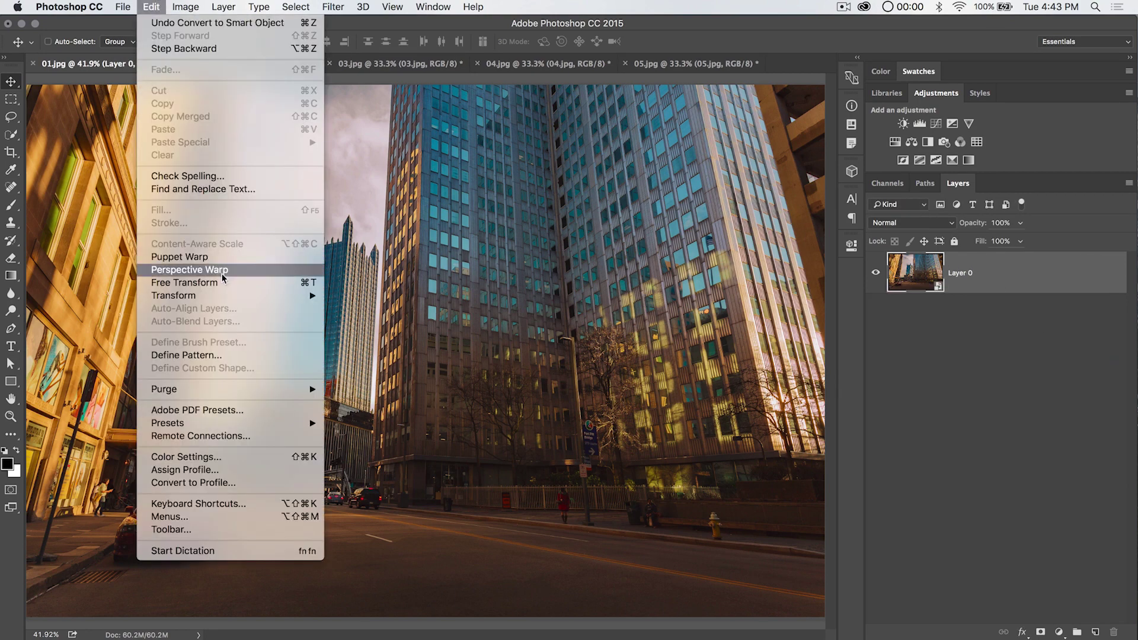
click(197, 261)
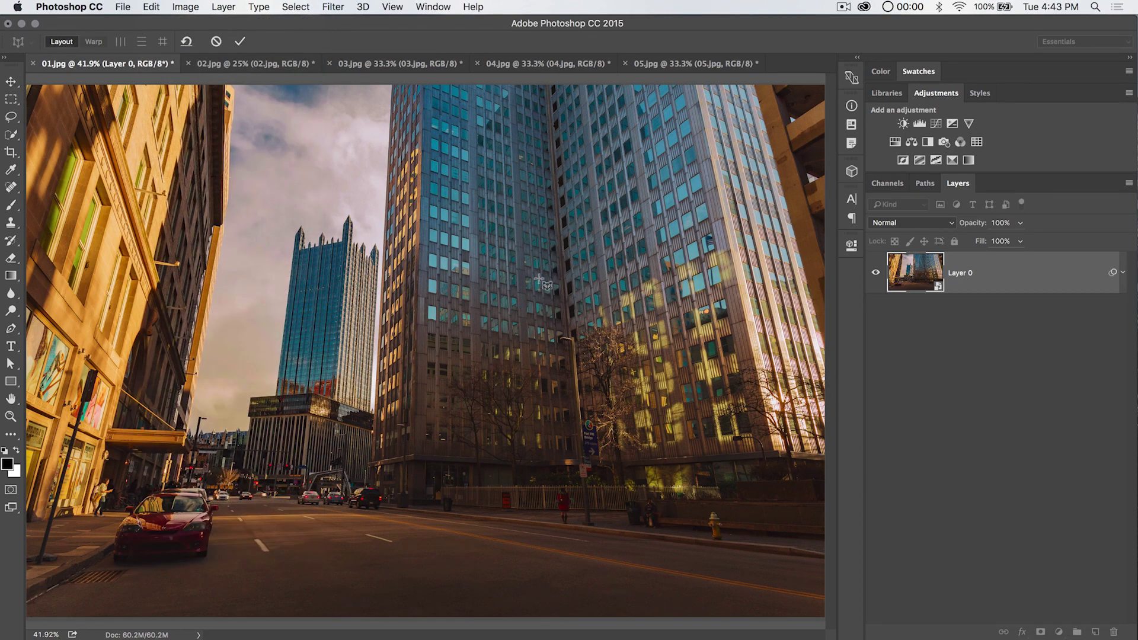
key(super+minus)
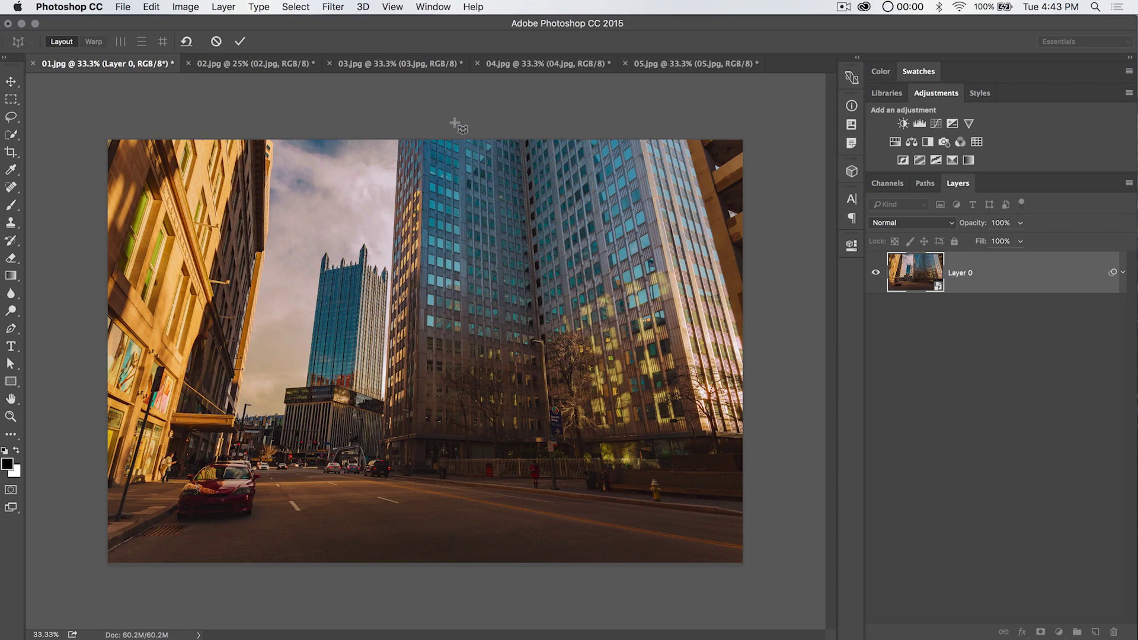
drag(415, 110, 616, 460)
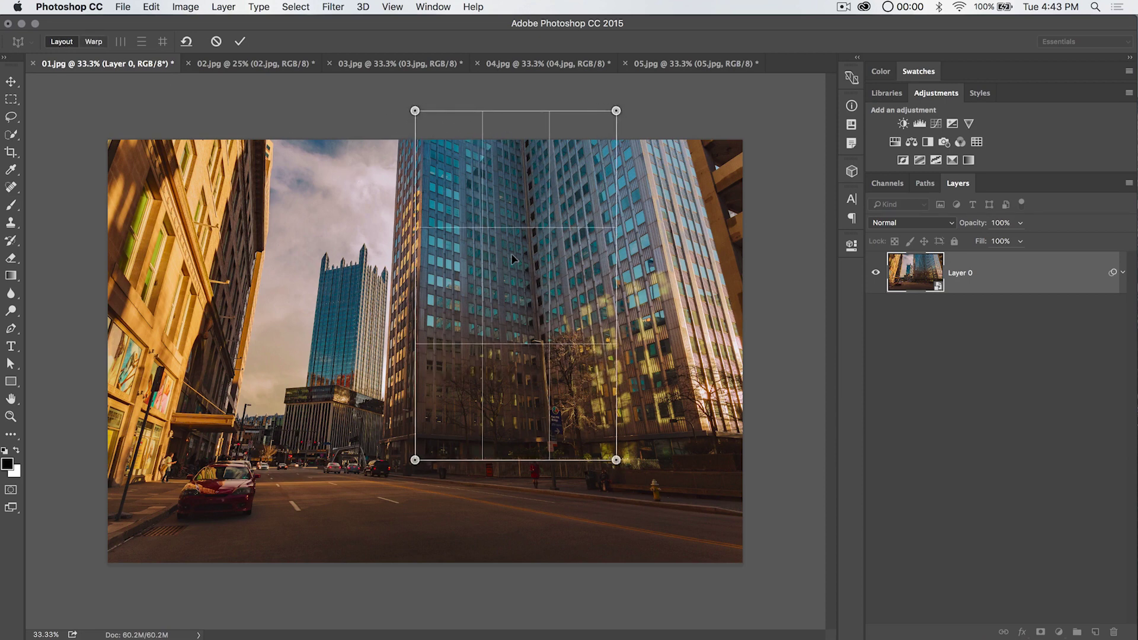
drag(513, 259, 430, 289)
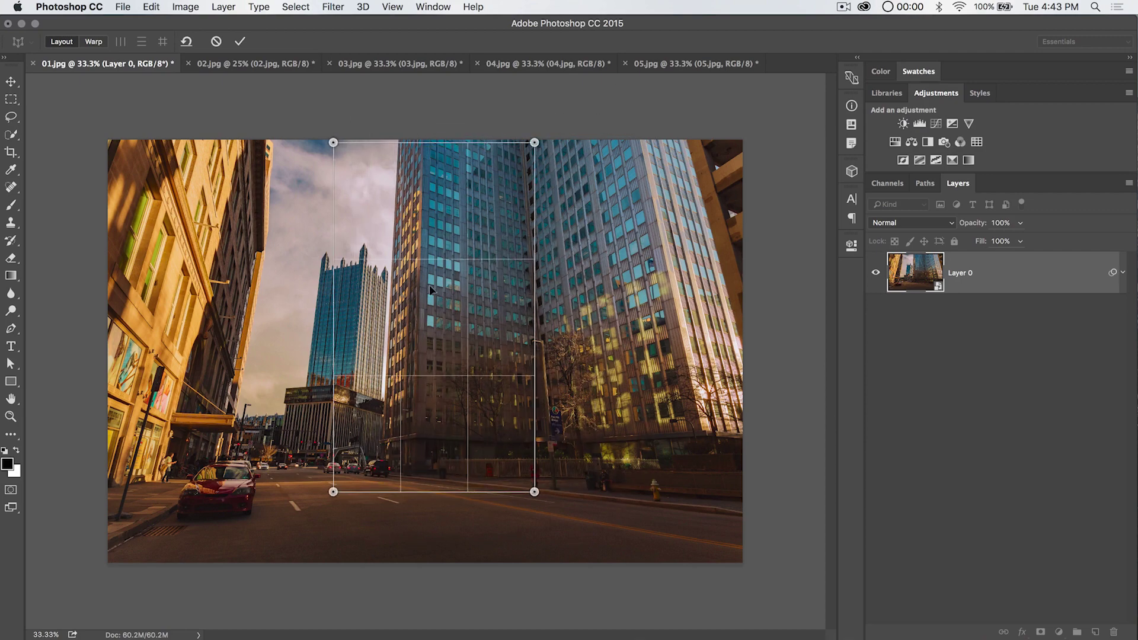
drag(534, 295, 718, 279)
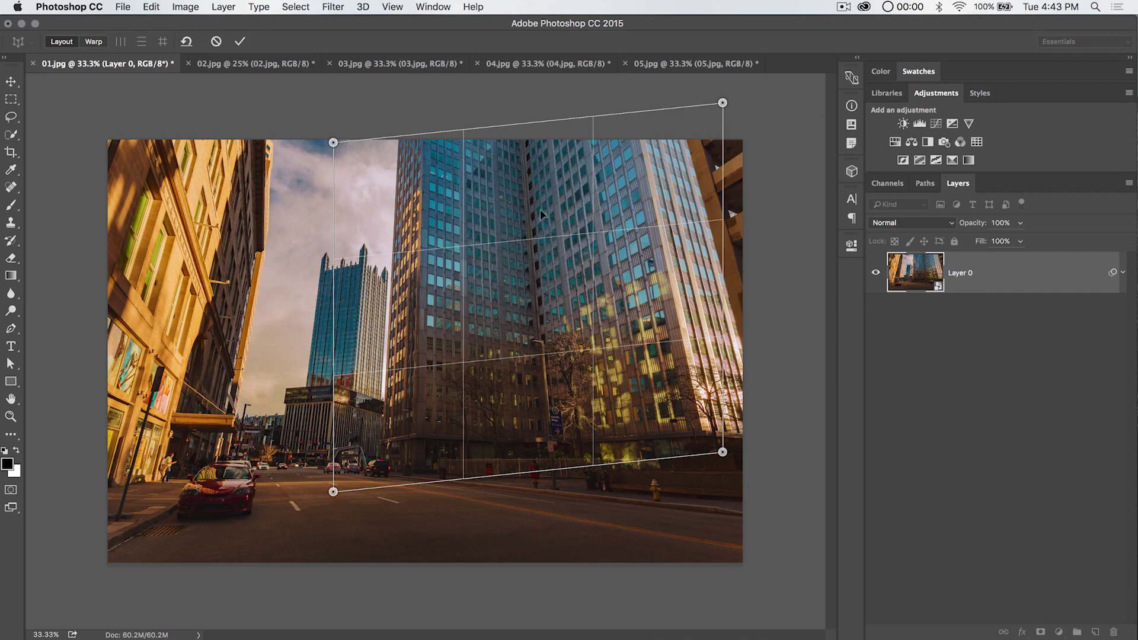
drag(548, 287, 457, 318)
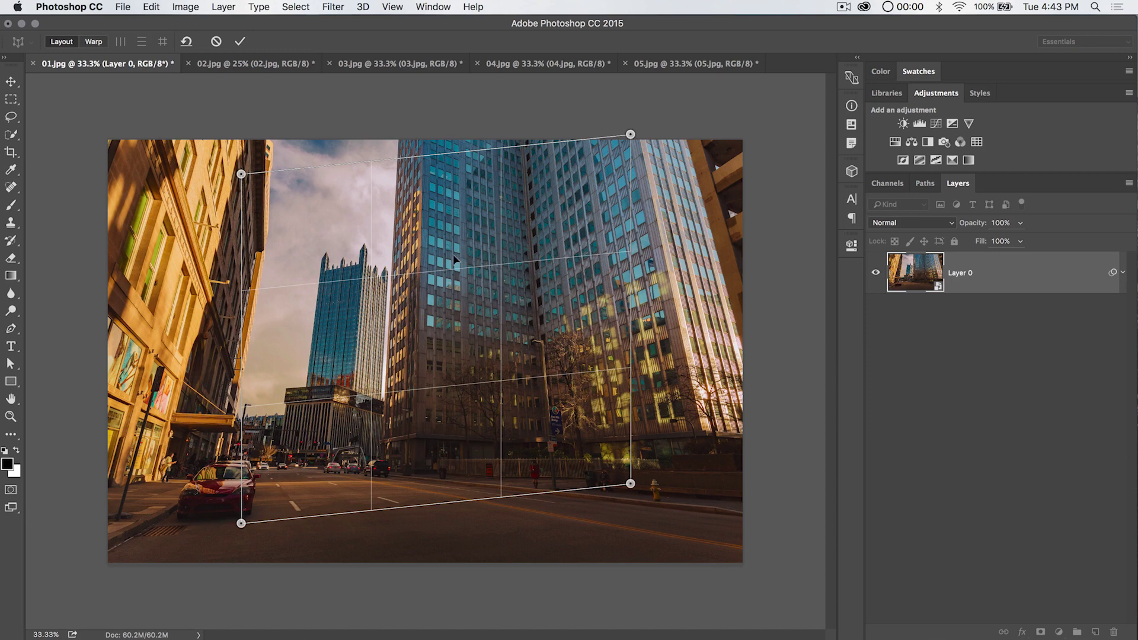
key(BackSpace)
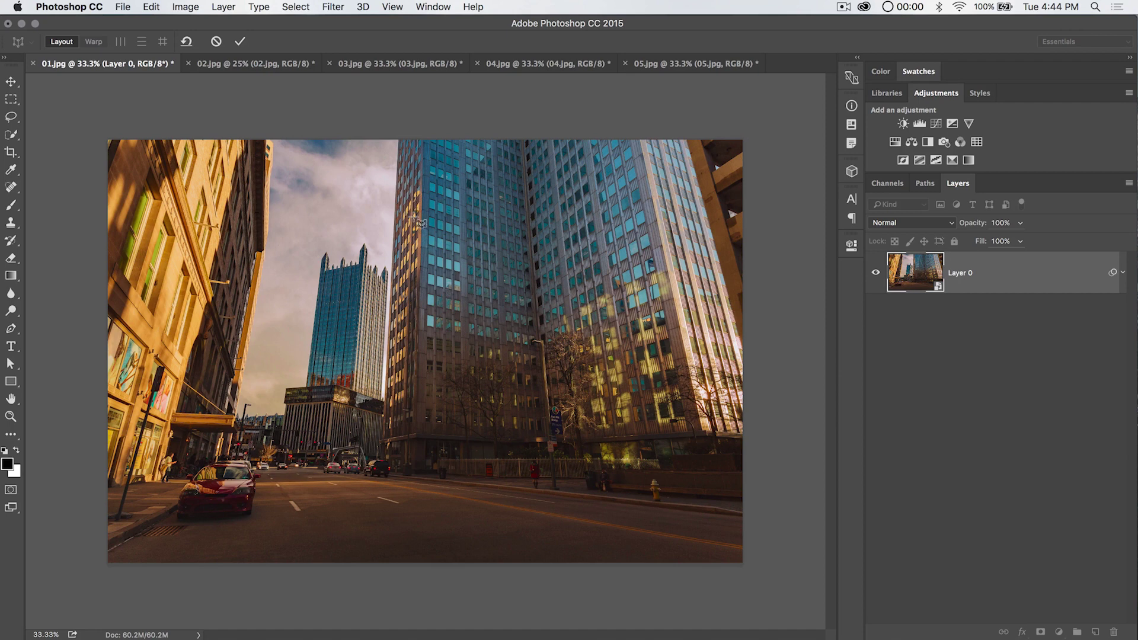
drag(374, 173, 574, 490)
Draw a plane on the central tower's right face, pinning corners from base to above the roof
drag(477, 323, 539, 237)
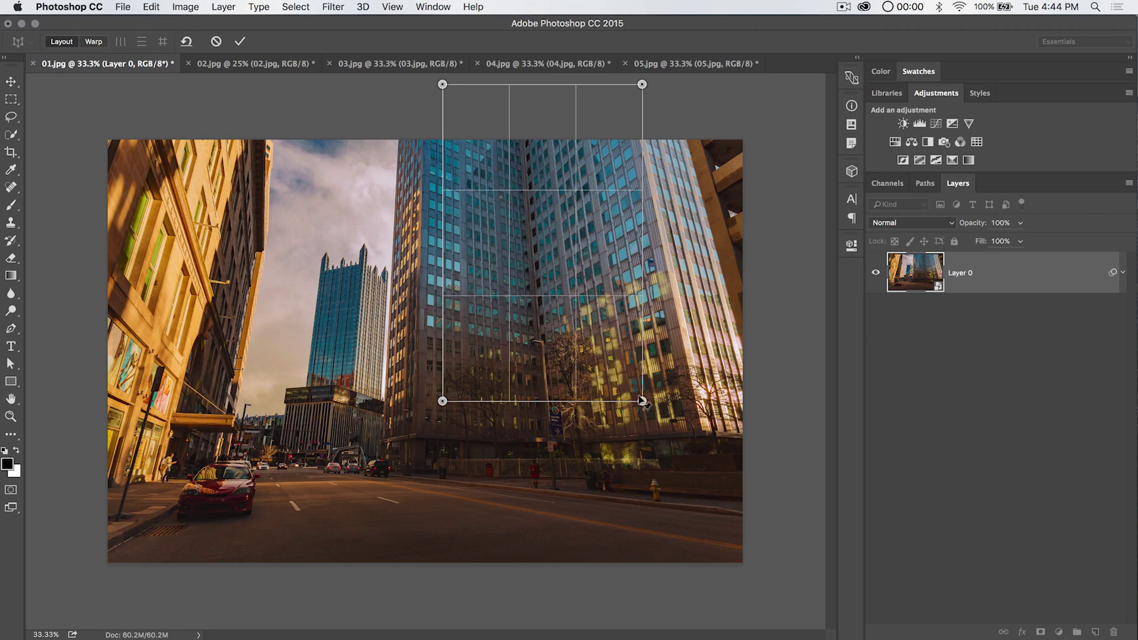
drag(642, 401, 711, 485)
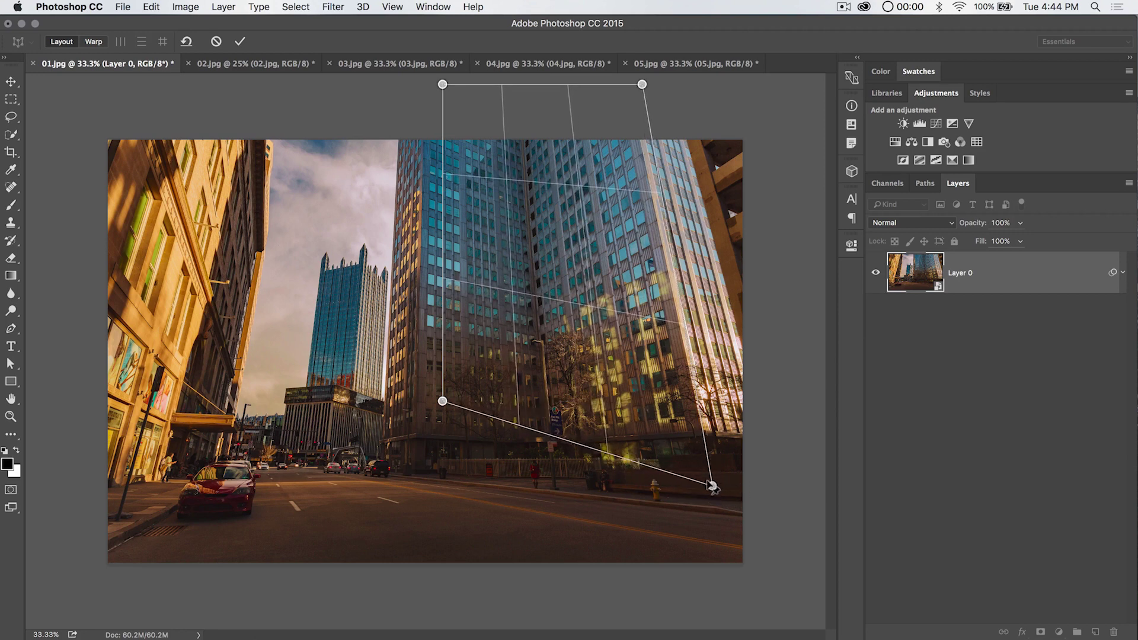
drag(641, 84, 626, 75)
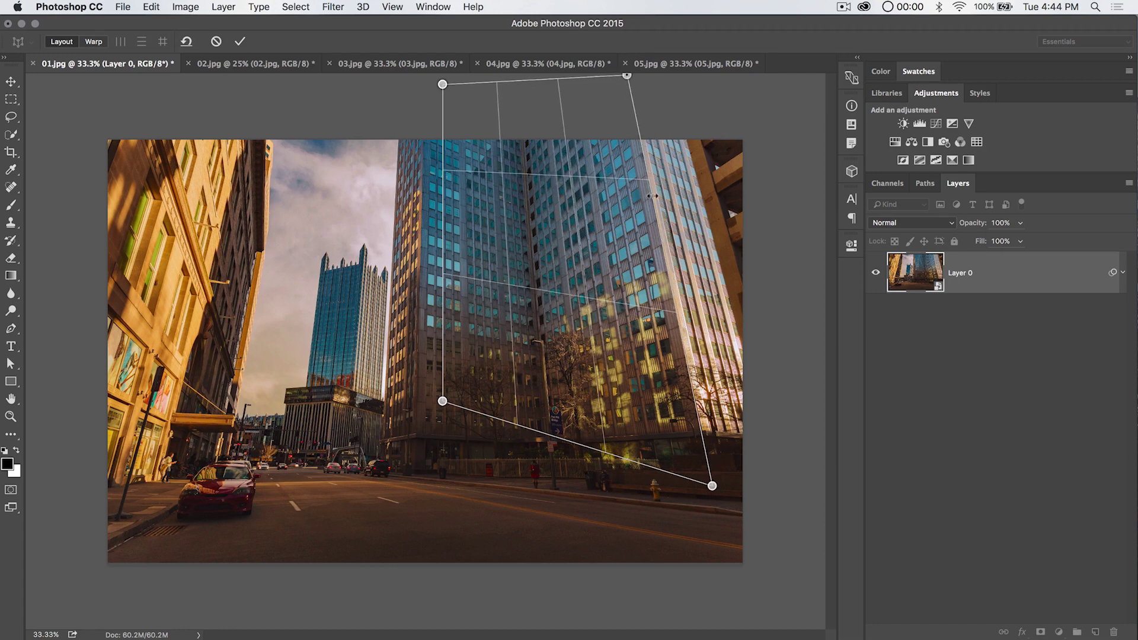
drag(442, 401, 548, 474)
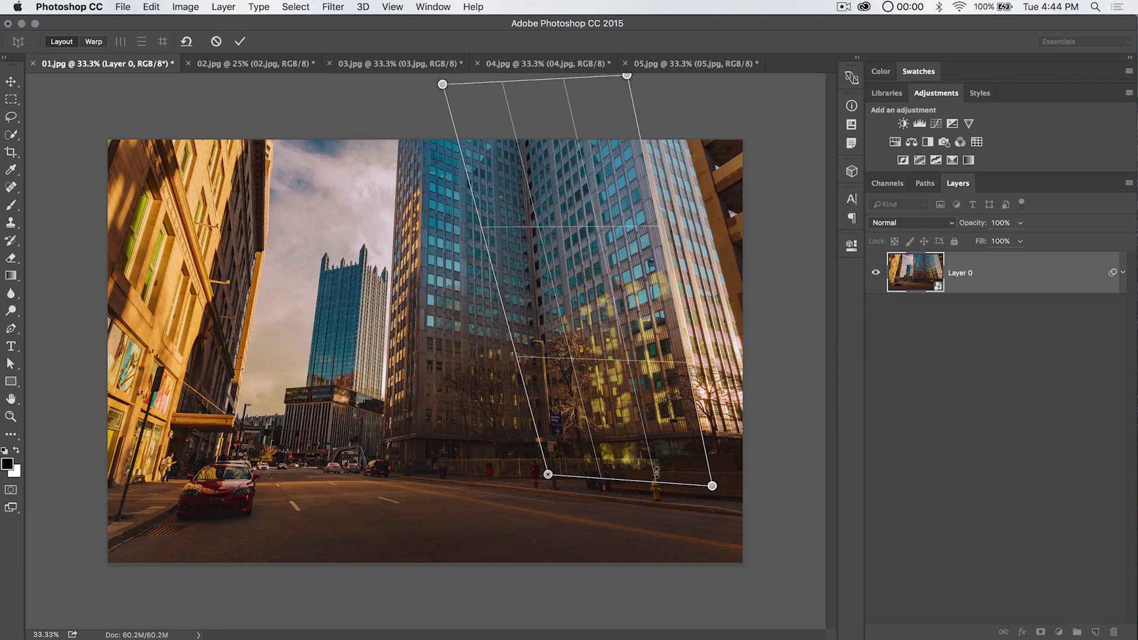
drag(548, 474, 552, 474)
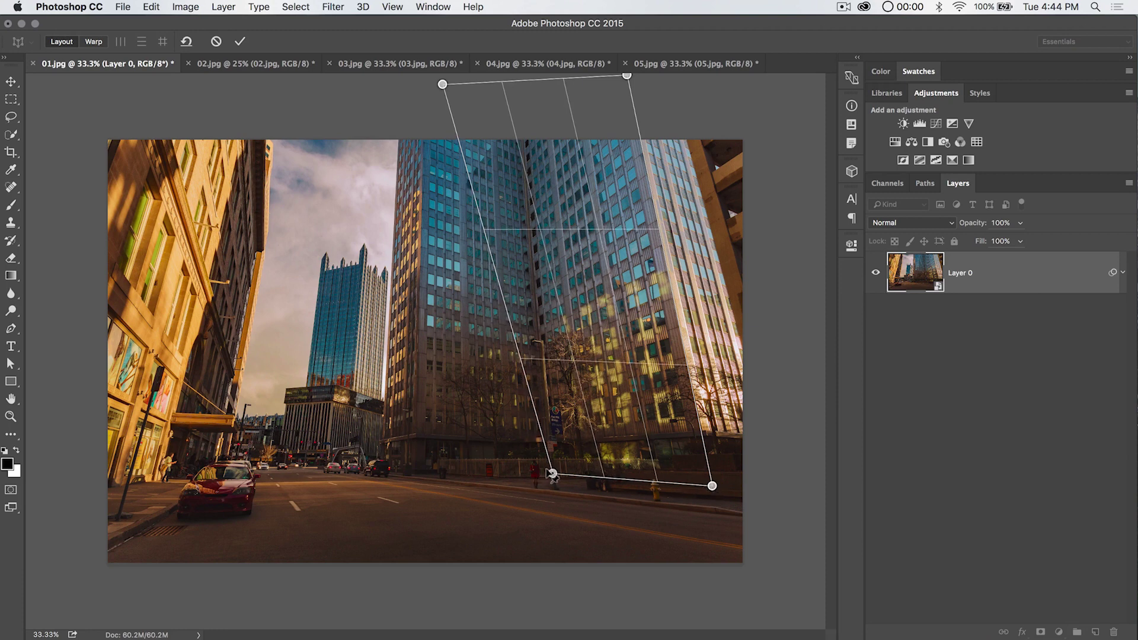
drag(551, 474, 551, 477)
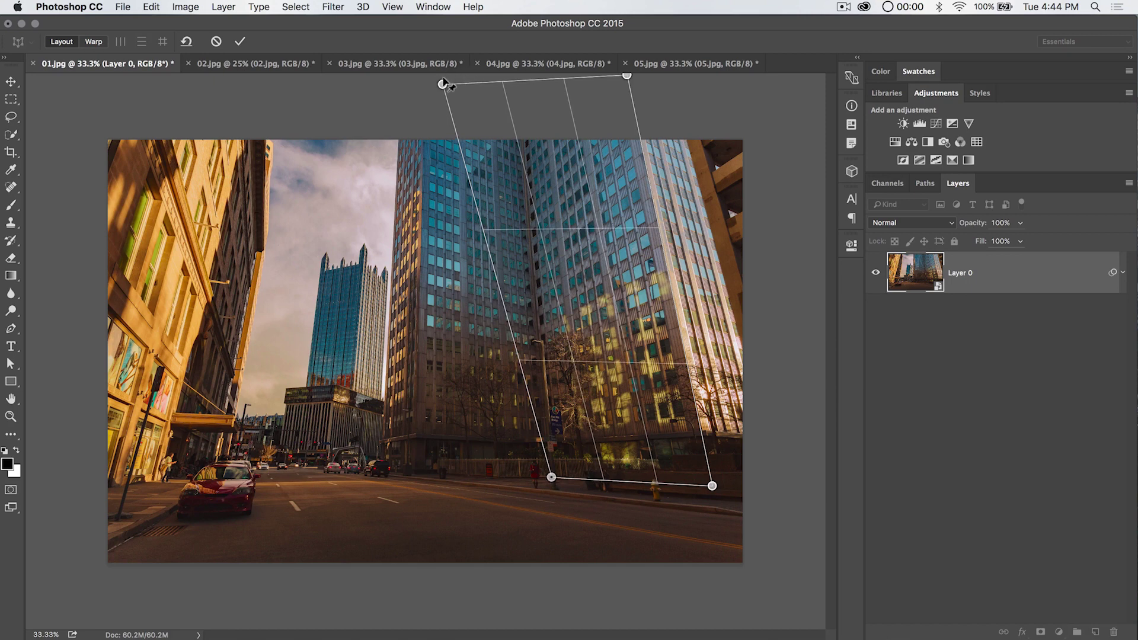
drag(443, 84, 520, 127)
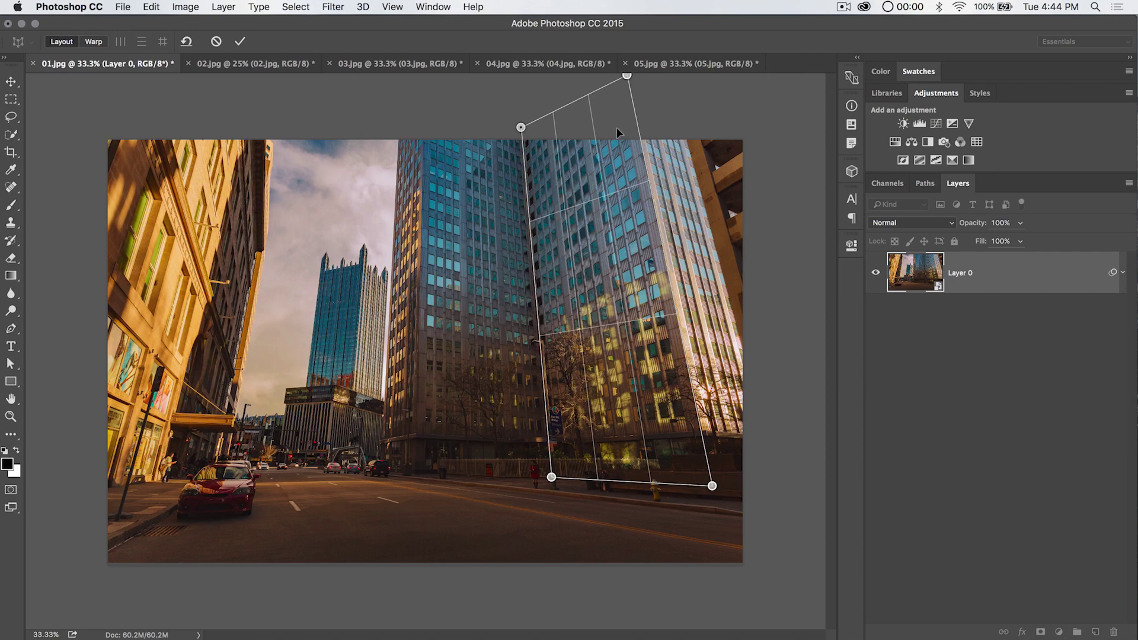
key(super+minus)
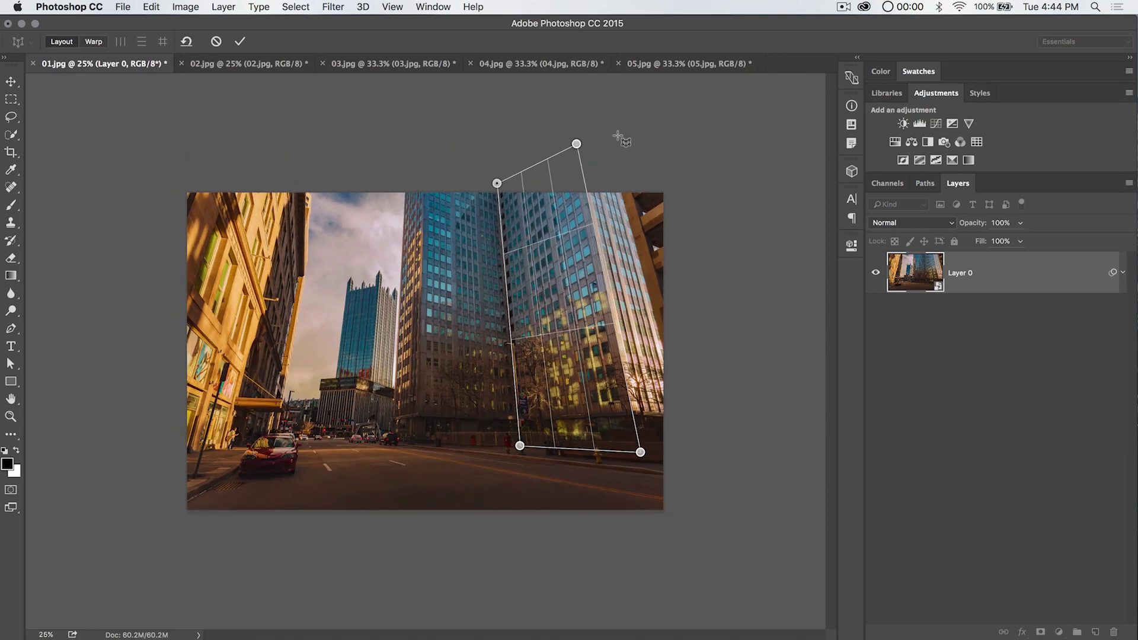
drag(576, 144, 565, 98)
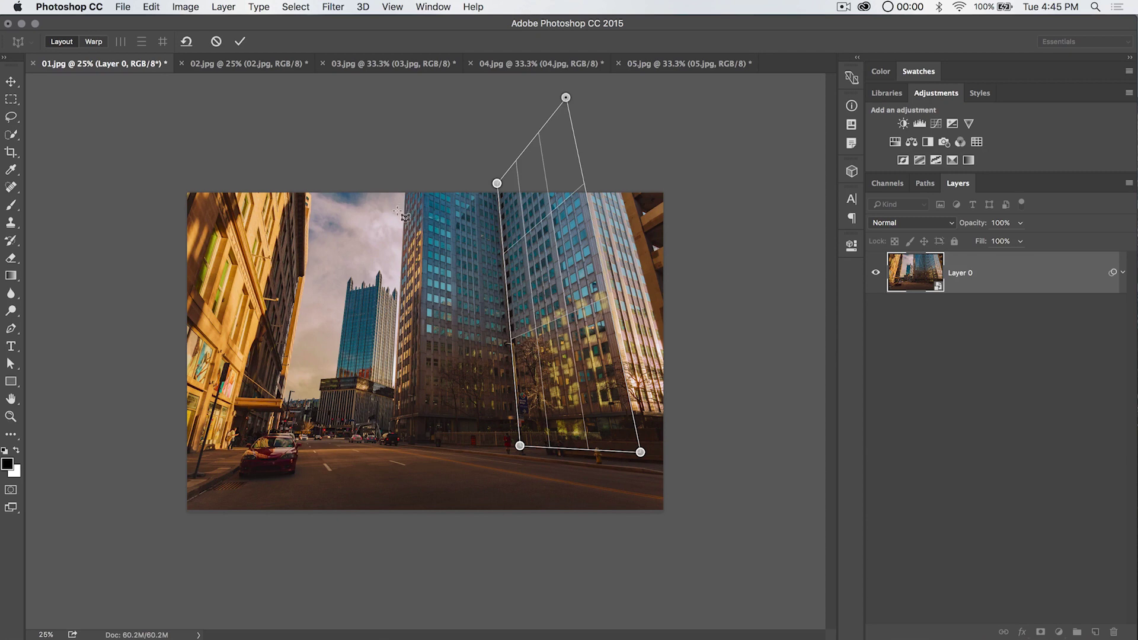
Redraw a plane over the tower's left face, pinning its corners to the street and edge
drag(377, 212, 443, 361)
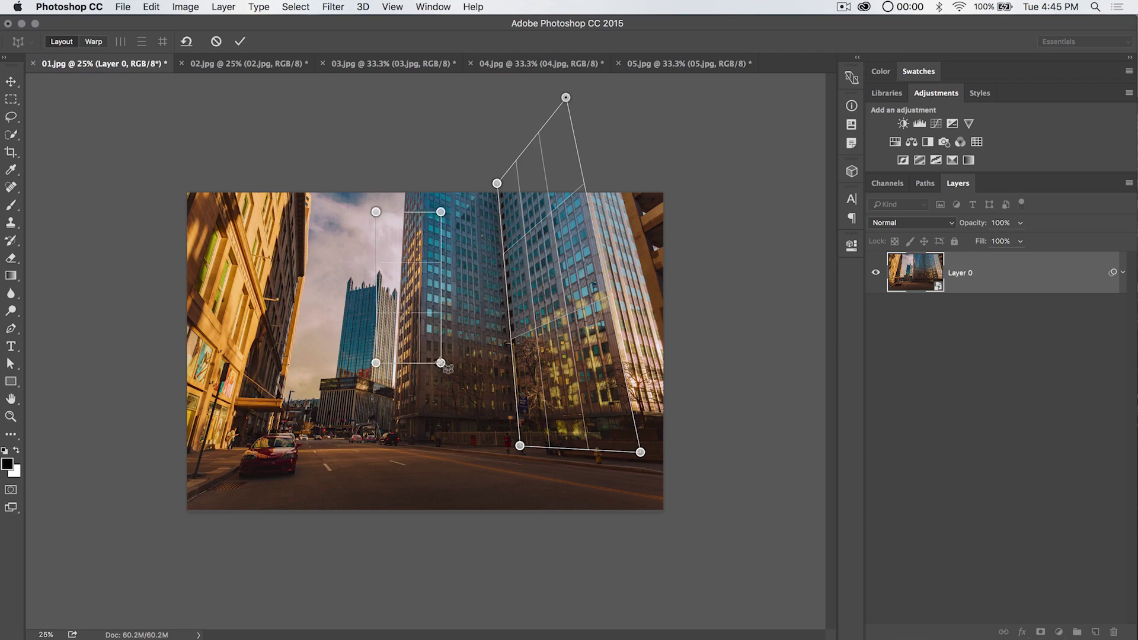
mouse_move(408, 289)
mouse_down()
mouse_move(420, 323)
mouse_move(463, 317)
mouse_move(379, 320)
mouse_move(463, 320)
mouse_move(373, 318)
mouse_move(464, 308)
mouse_up()
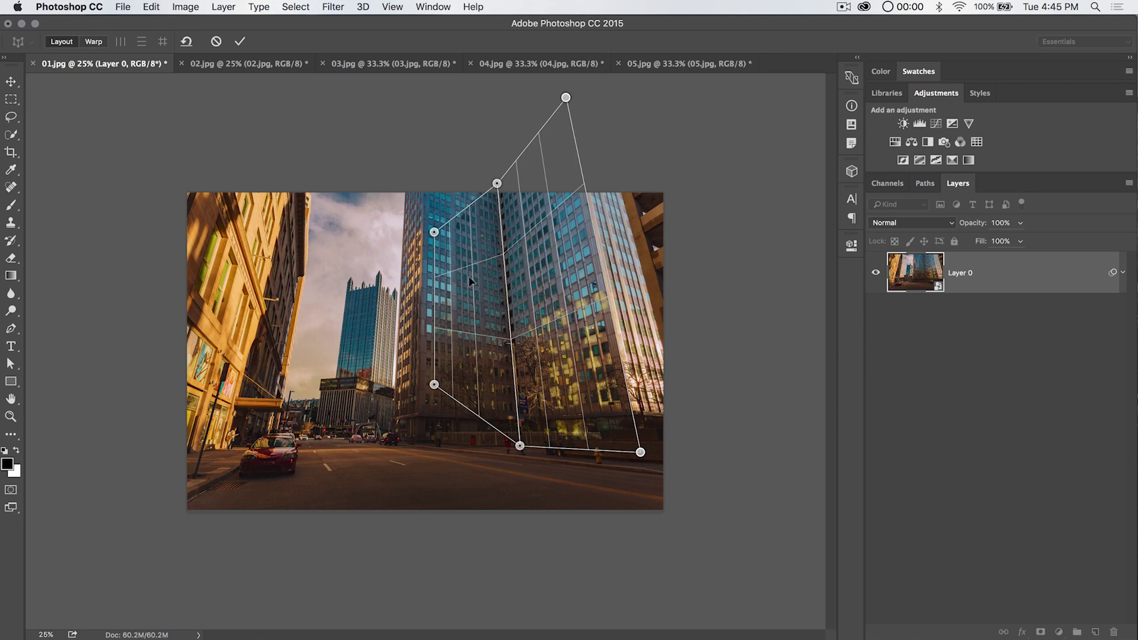
key(BackSpace)
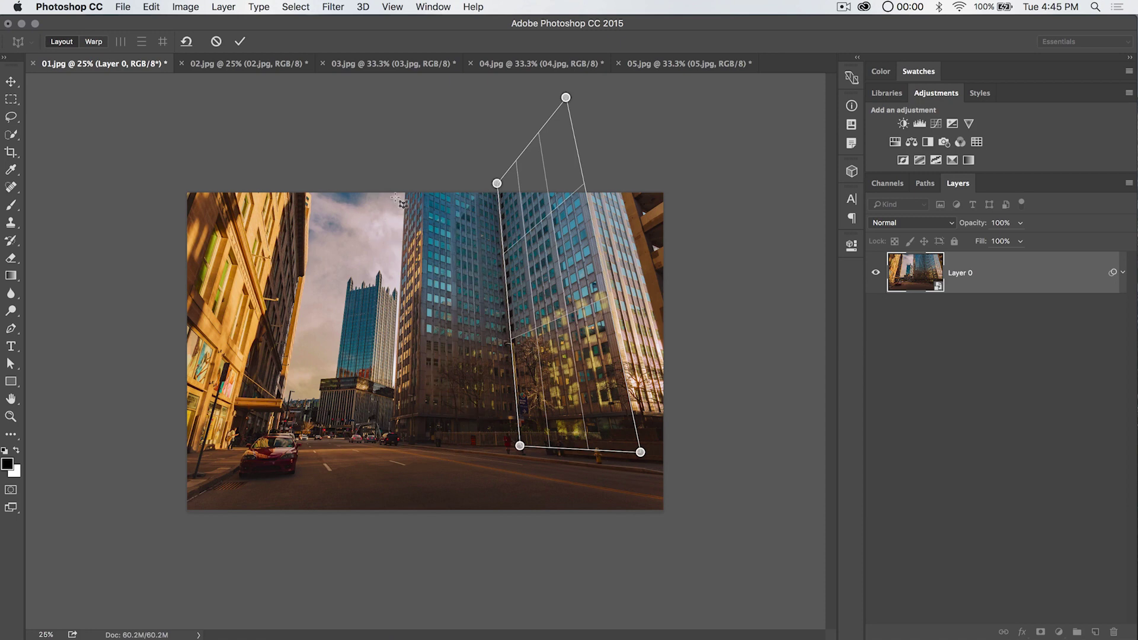
drag(397, 200, 510, 420)
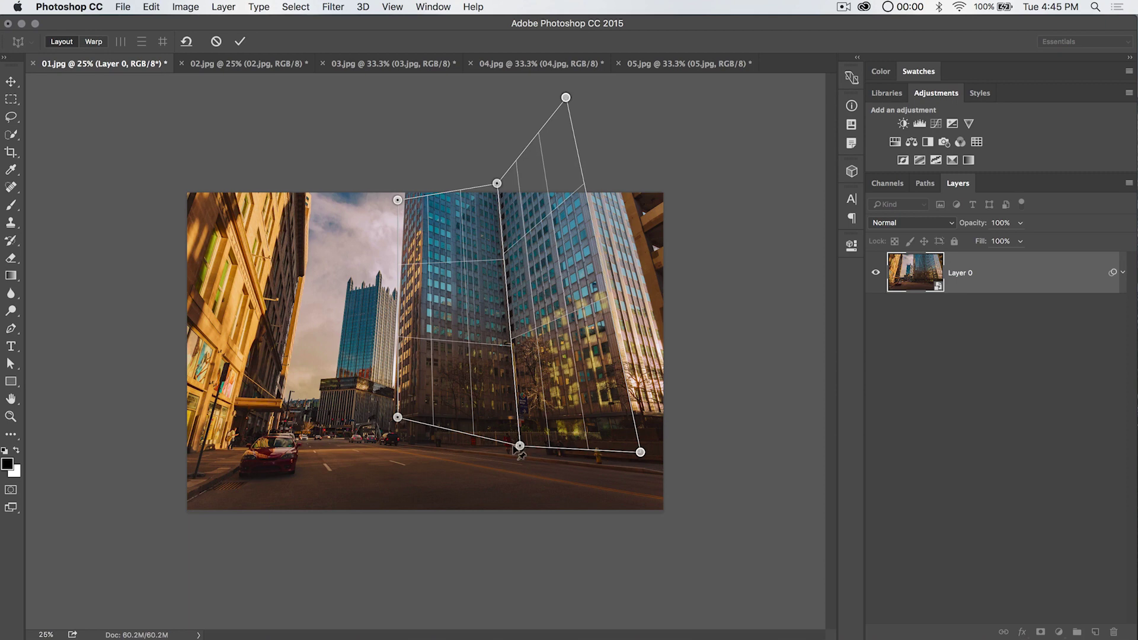
key(super+equal)
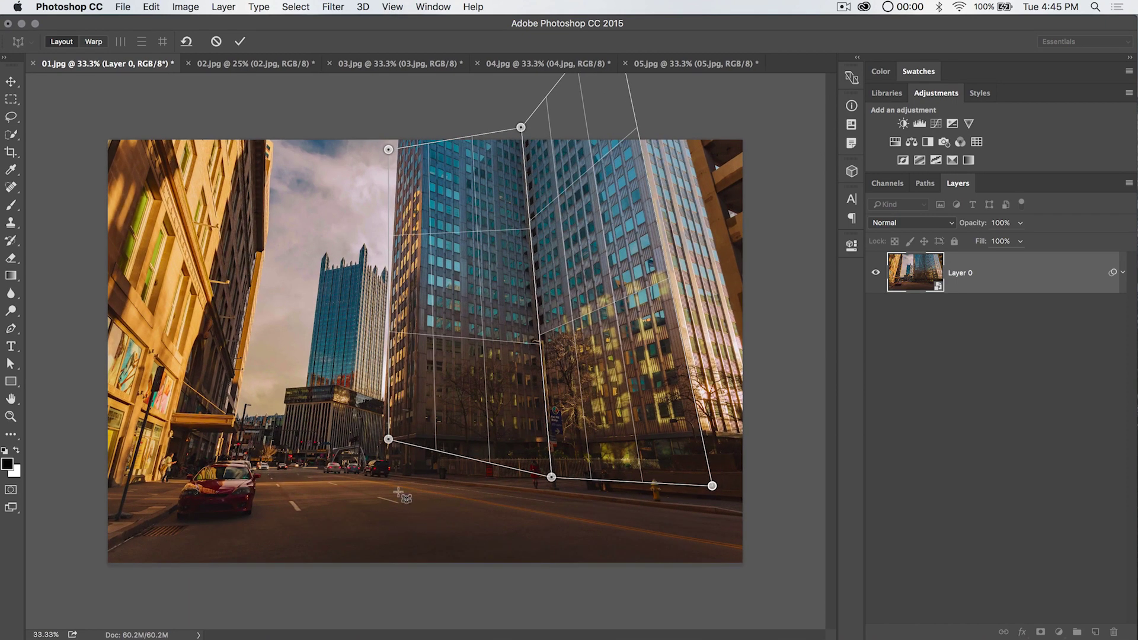
drag(403, 441, 414, 474)
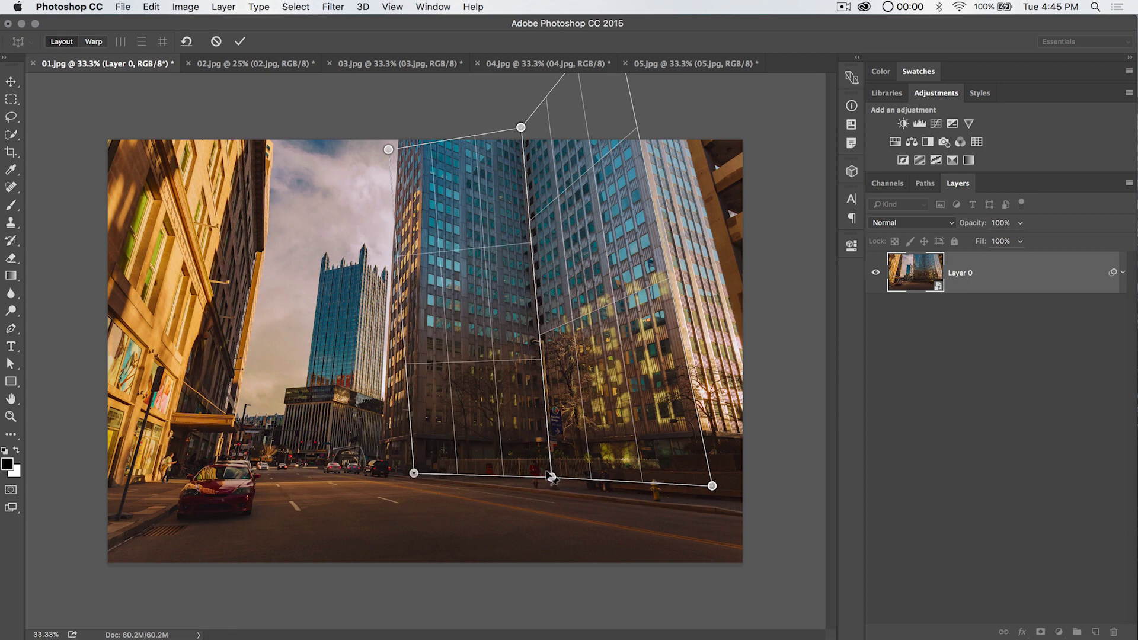
drag(551, 477, 551, 473)
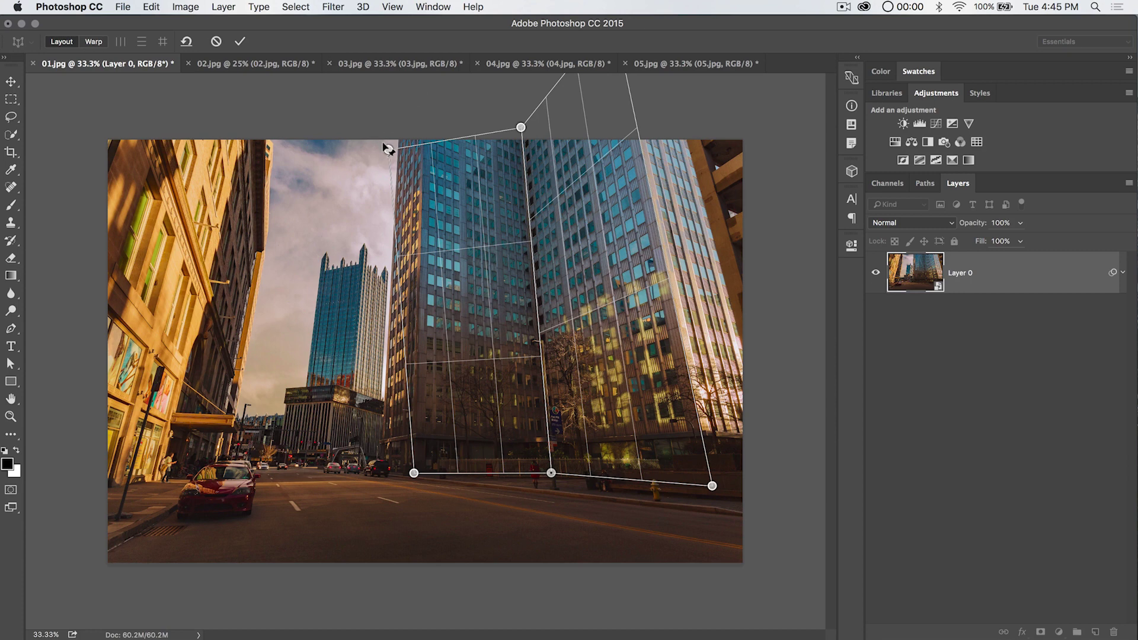
drag(388, 149, 424, 86)
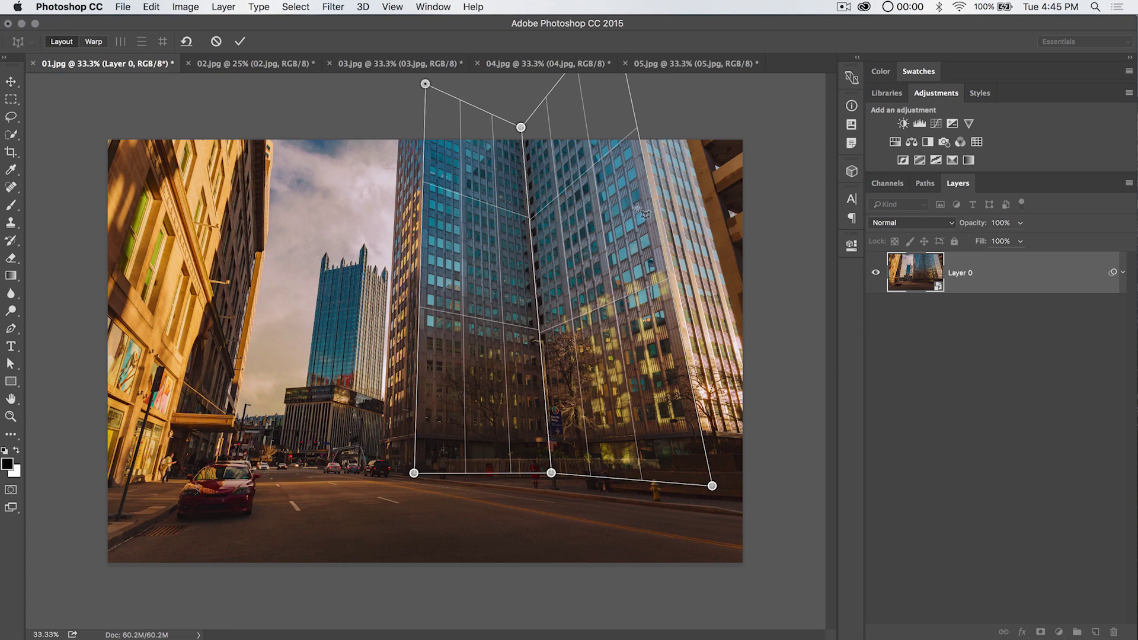
Add another plane over the right-hand building and fit its corners to the facade
drag(728, 79, 771, 480)
drag(692, 87, 664, 46)
drag(771, 481, 778, 480)
drag(326, 132, 409, 393)
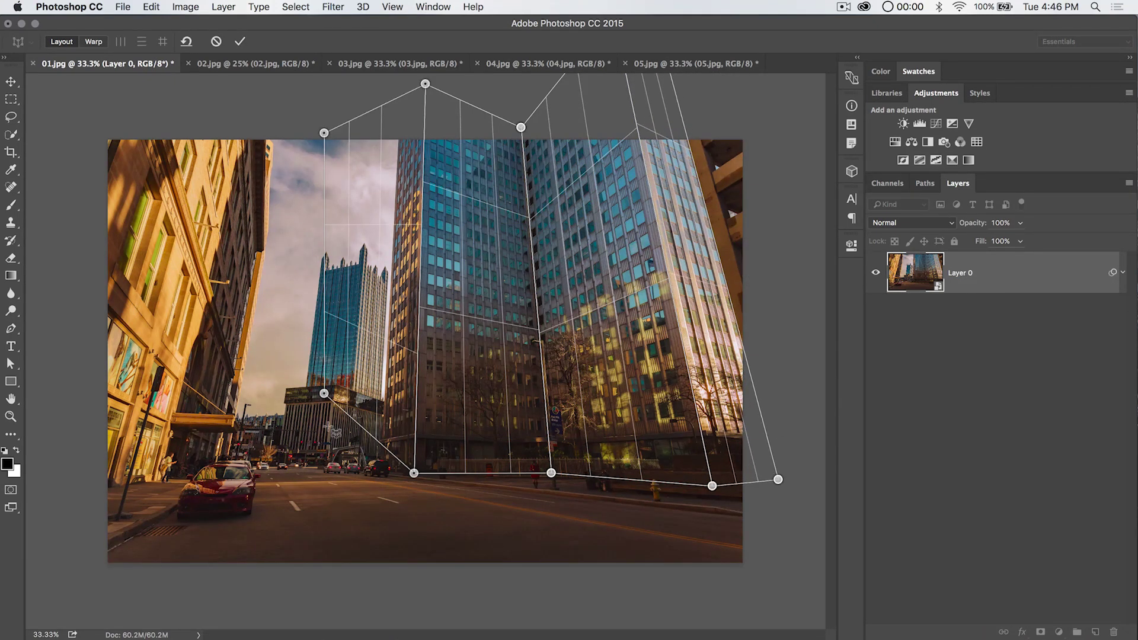
drag(325, 393, 381, 467)
drag(326, 132, 397, 140)
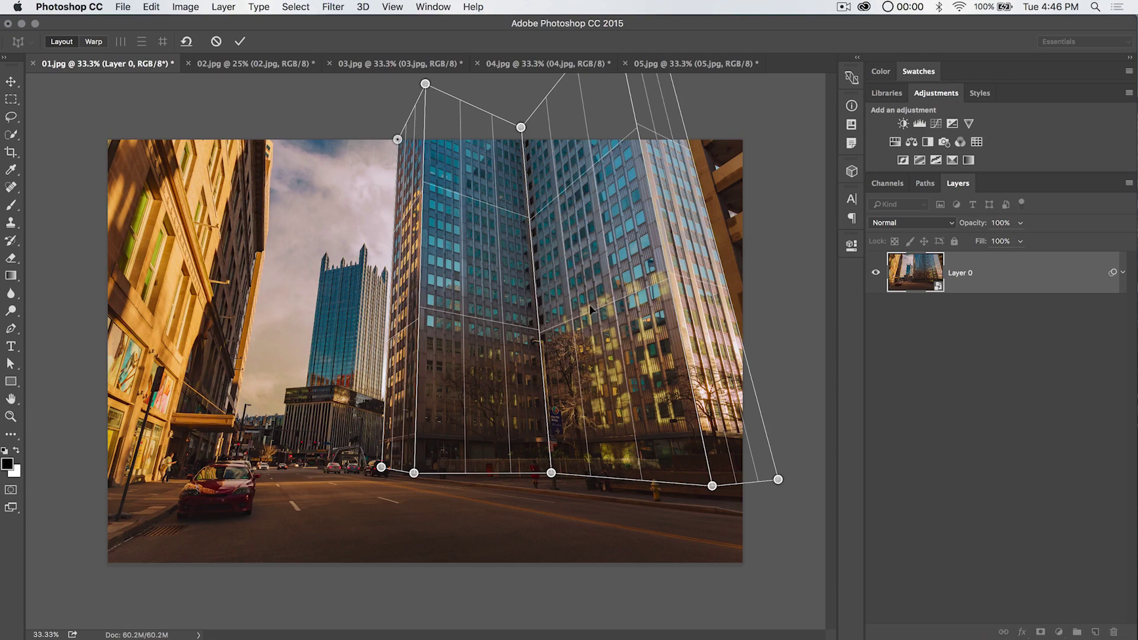
key(super+minus)
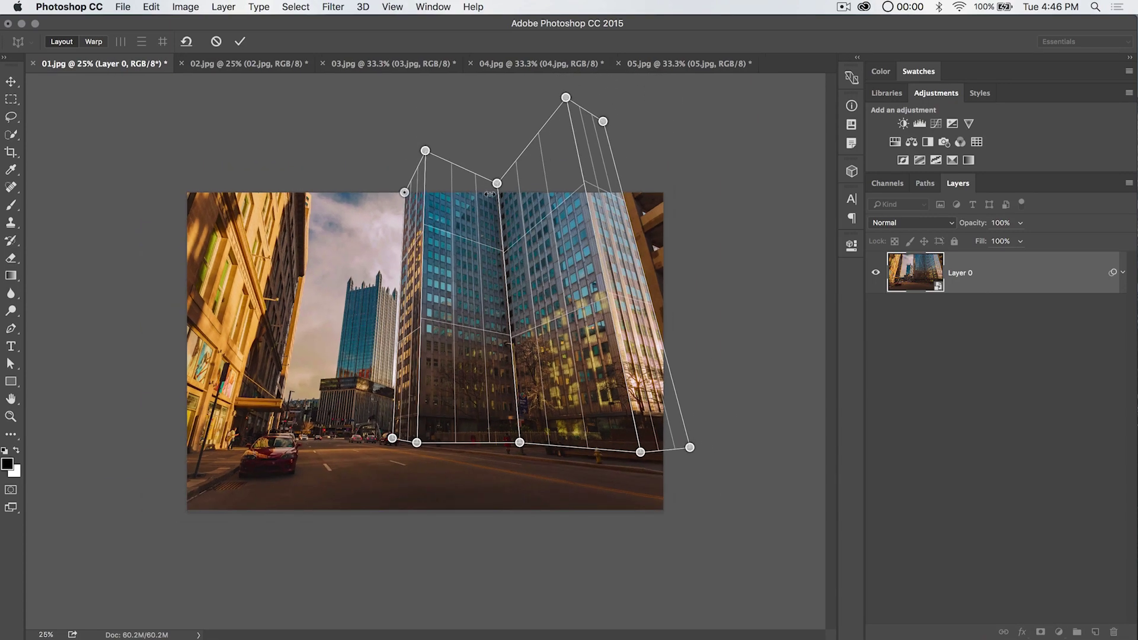
In Warp mode, preview vertical, horizontal, and combined auto-straighten, undoing each
click(92, 43)
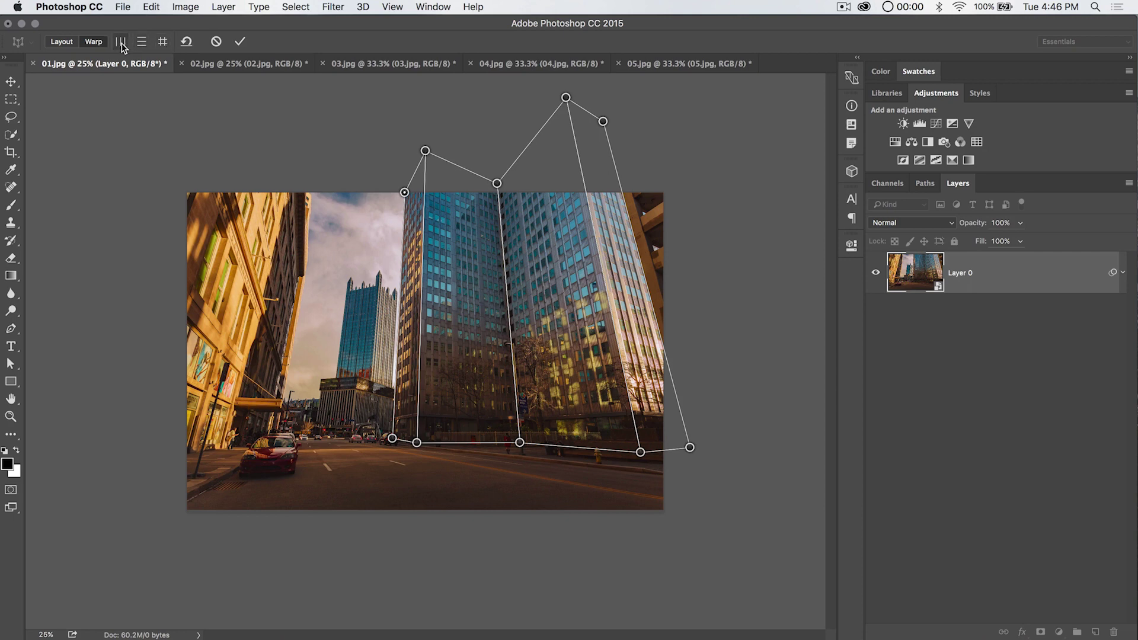
click(123, 41)
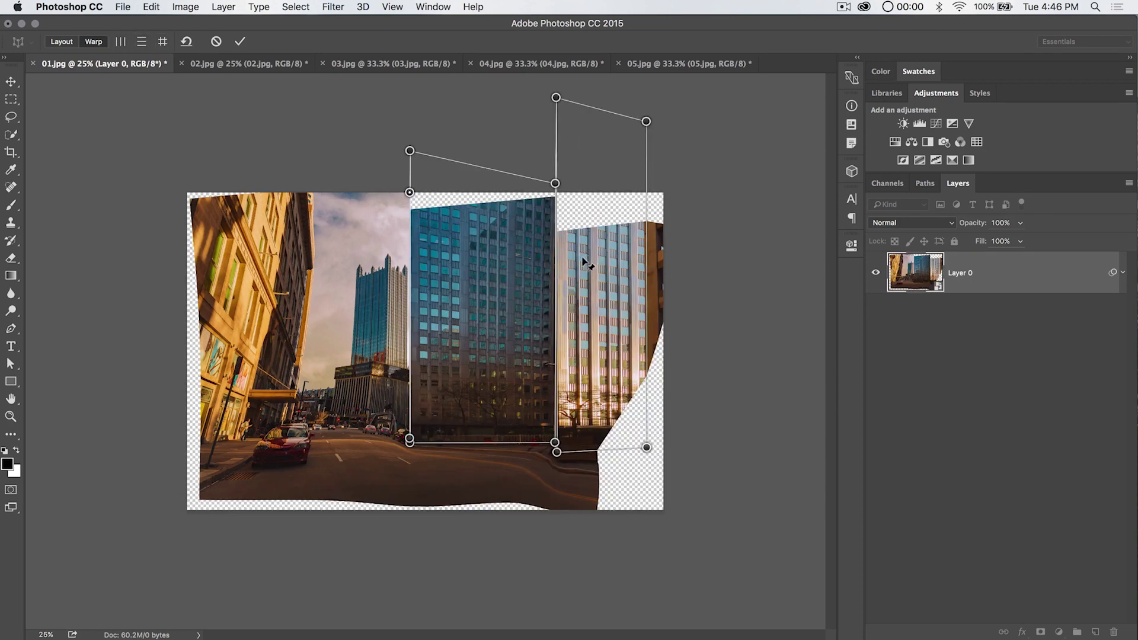
key(super+z)
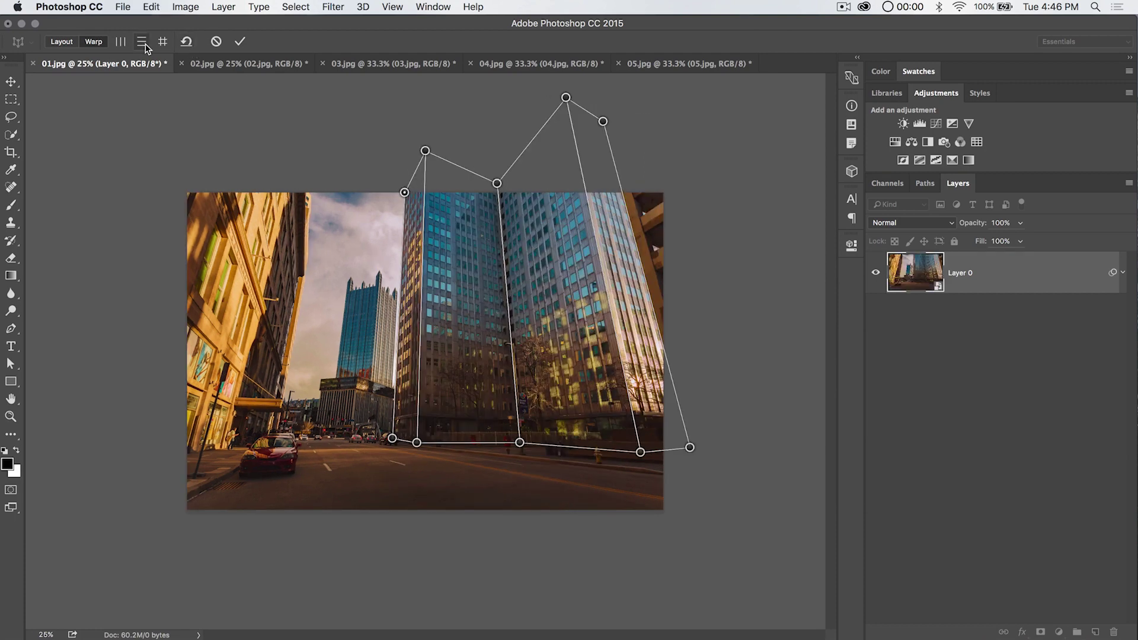
click(142, 42)
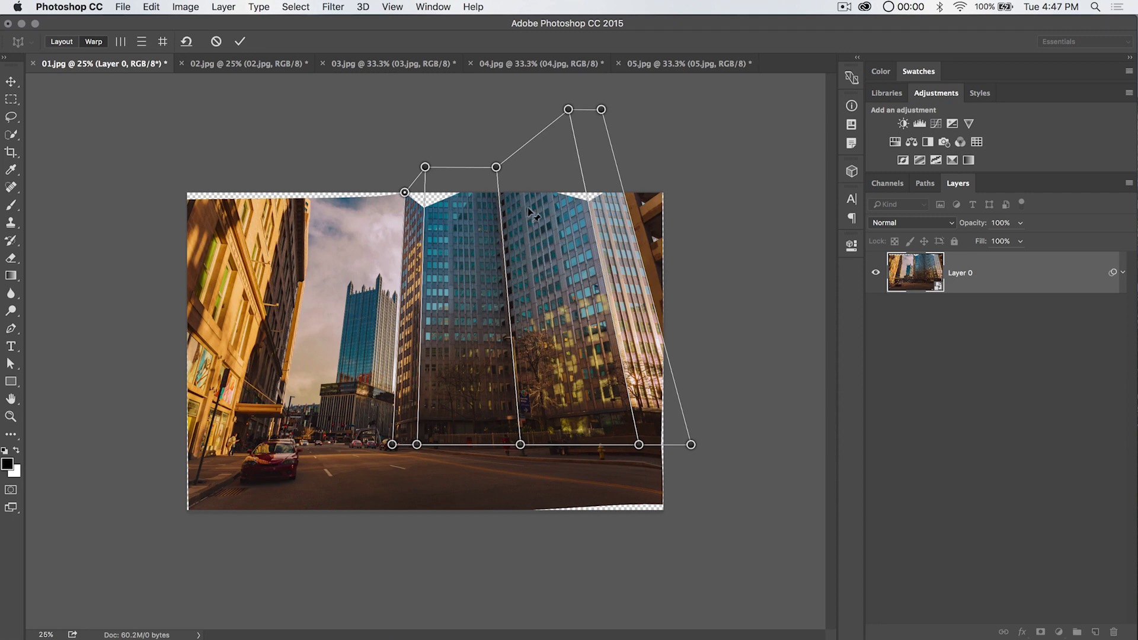
key(super+z)
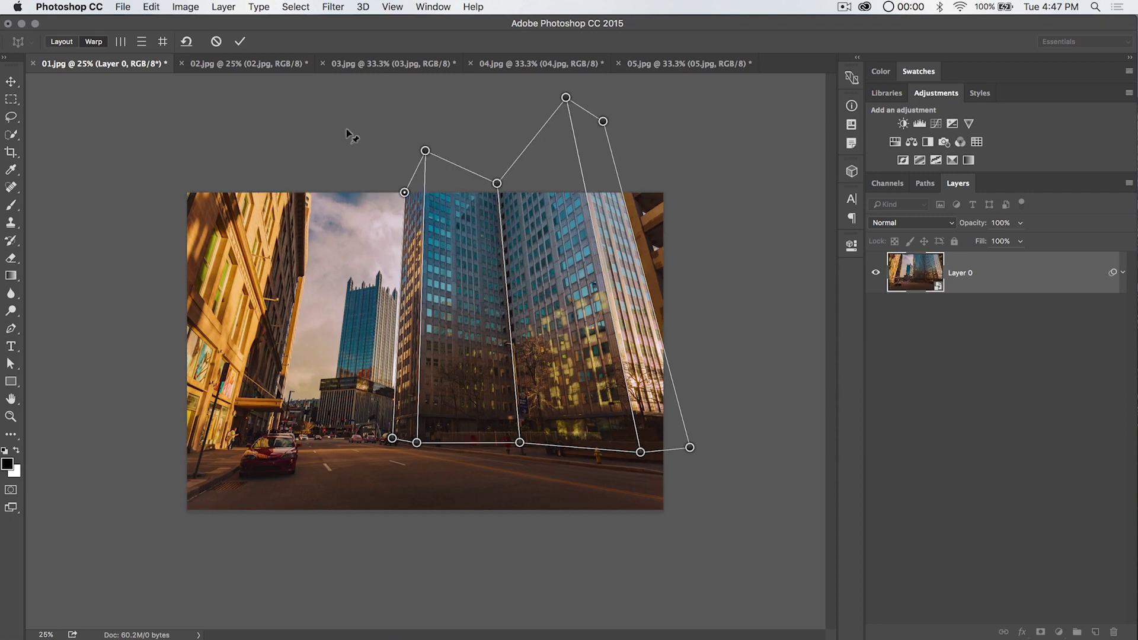
click(162, 41)
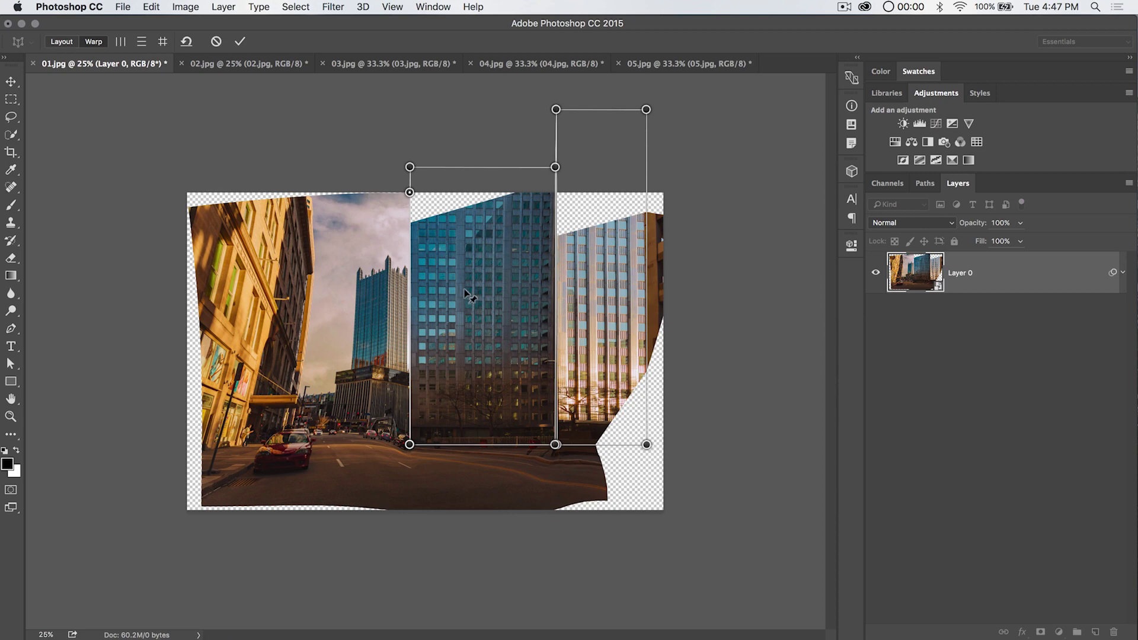
key(super+z)
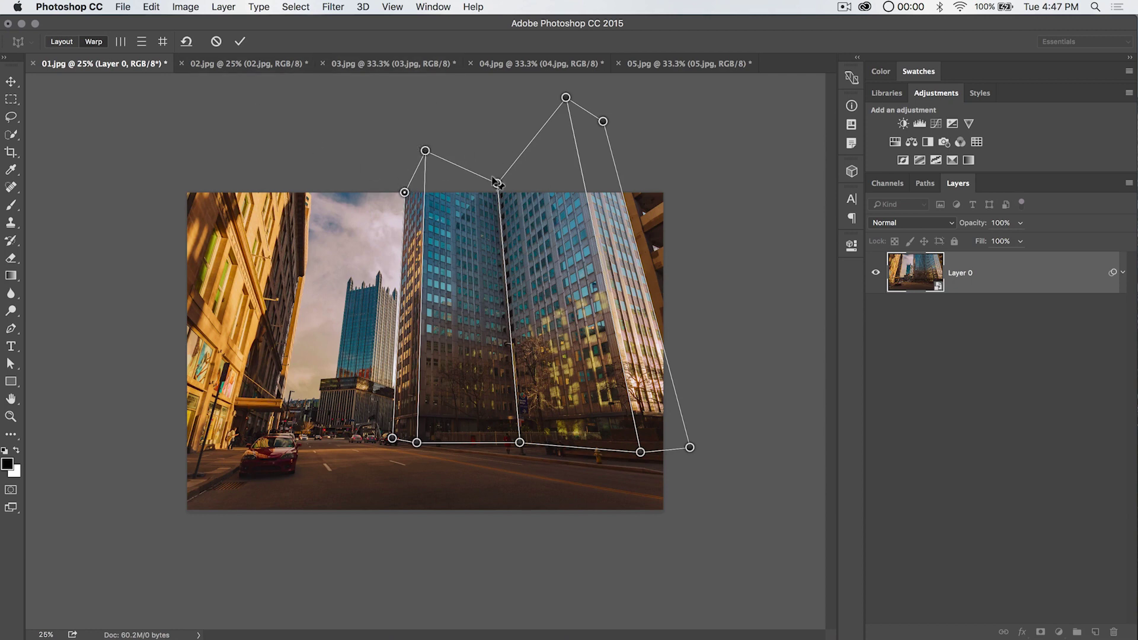
Drag the top, bottom and right warp pins, then lock the tower's left edge vertical
mouse_move(496, 181)
mouse_down()
mouse_move(498, 158)
mouse_move(533, 152)
mouse_move(515, 190)
mouse_move(545, 237)
mouse_move(528, 198)
mouse_move(508, 190)
mouse_move(515, 173)
mouse_move(530, 188)
mouse_move(534, 169)
mouse_move(501, 181)
mouse_up()
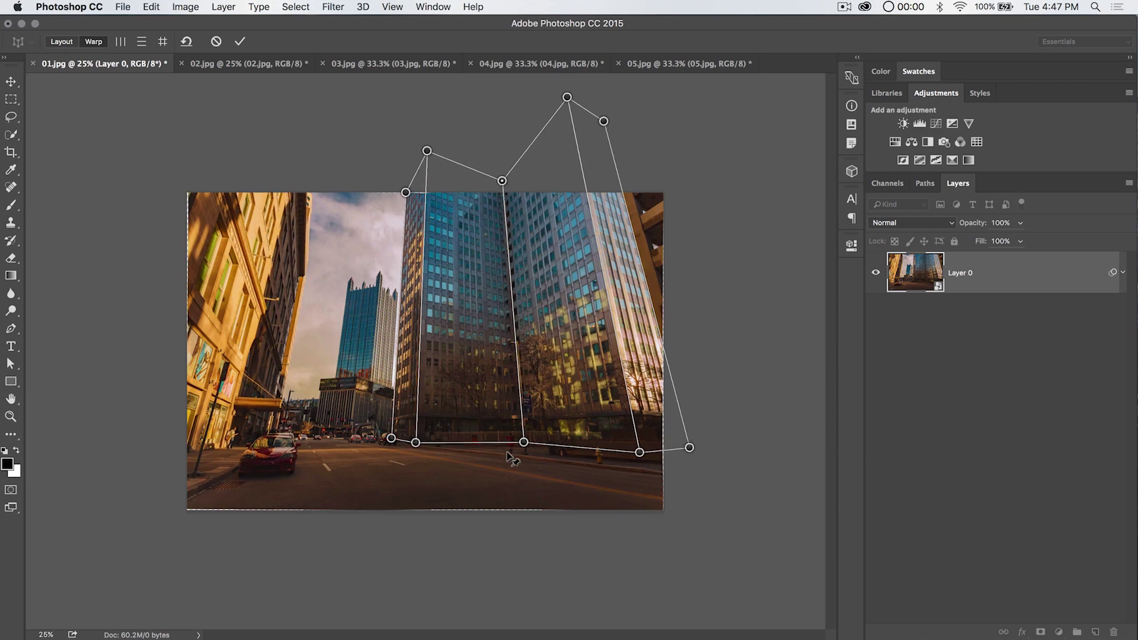
drag(523, 441, 506, 417)
drag(495, 179, 507, 181)
drag(433, 151, 438, 140)
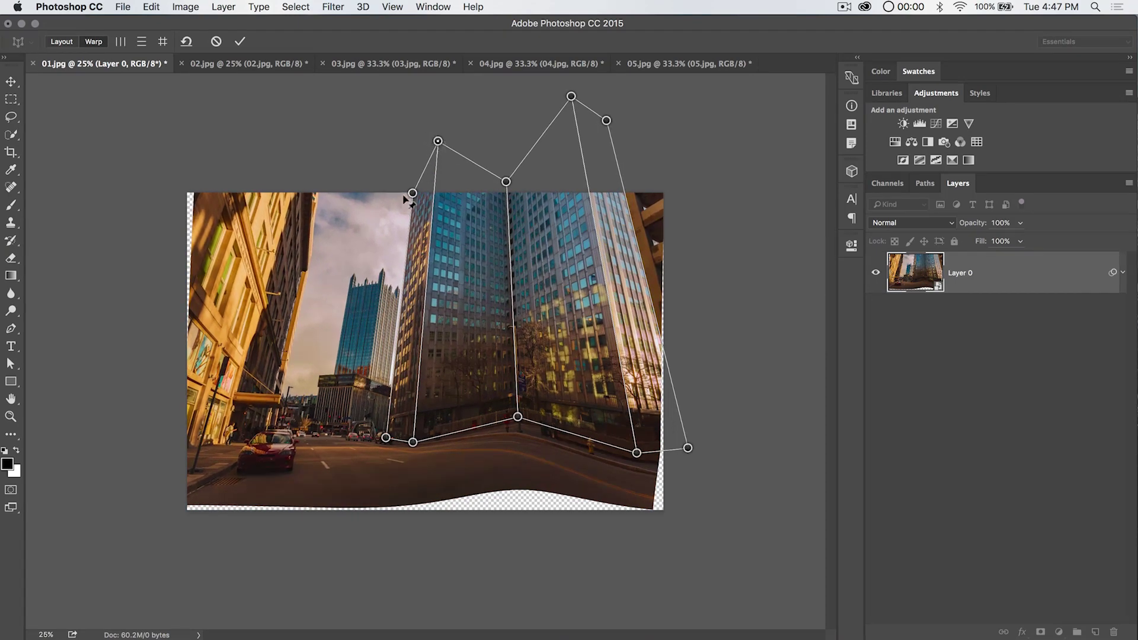
drag(409, 186, 374, 170)
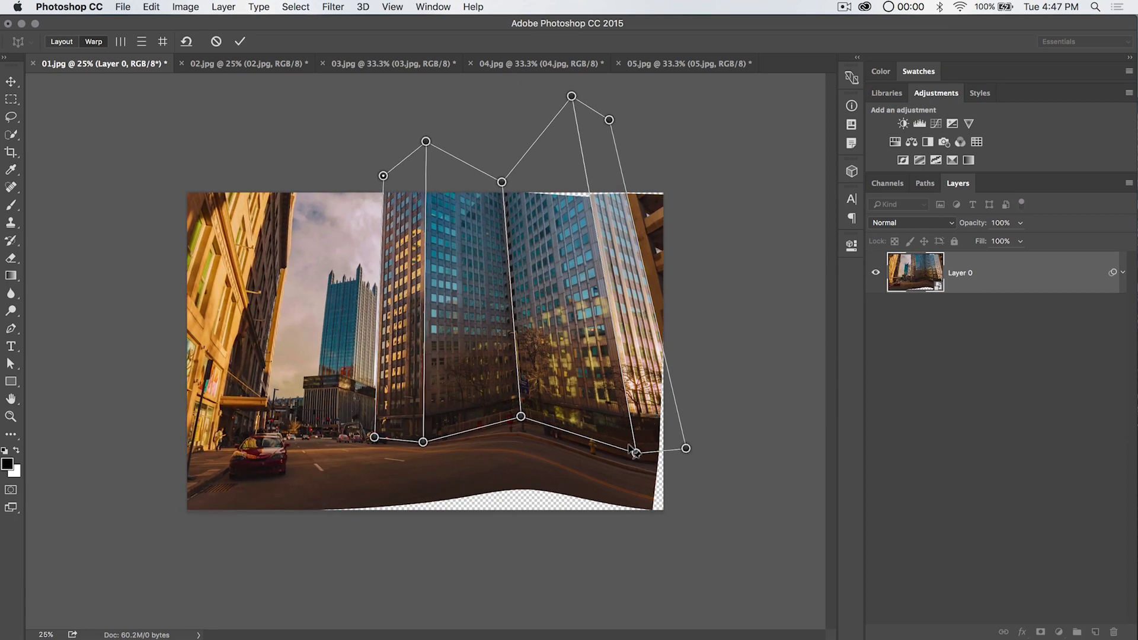
drag(636, 453, 612, 432)
drag(682, 451, 677, 435)
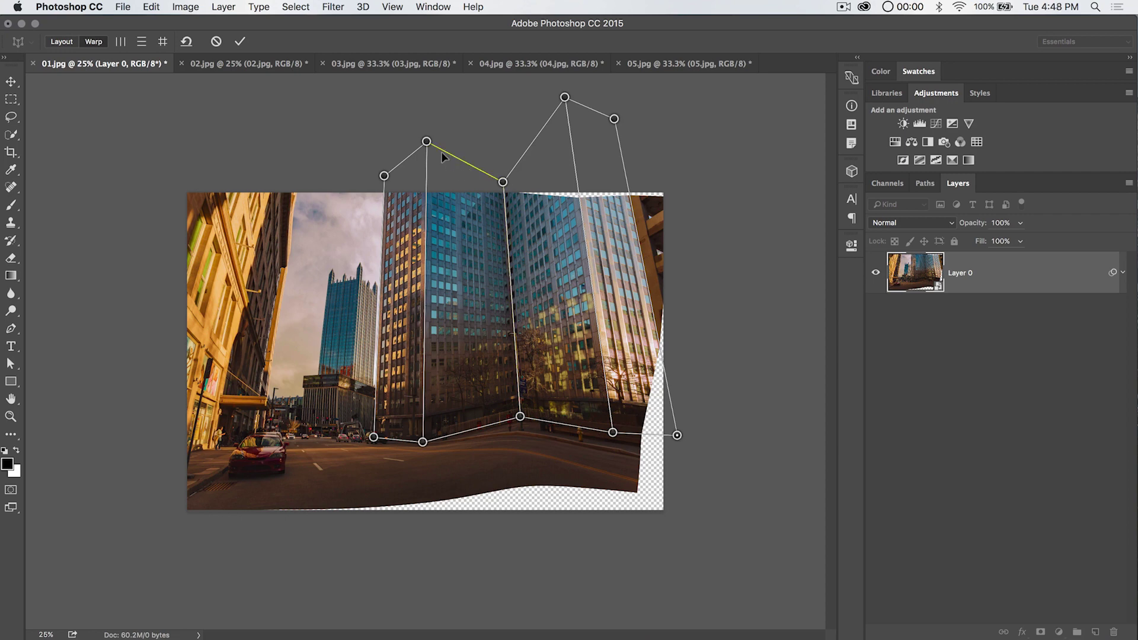
shift+click(416, 289)
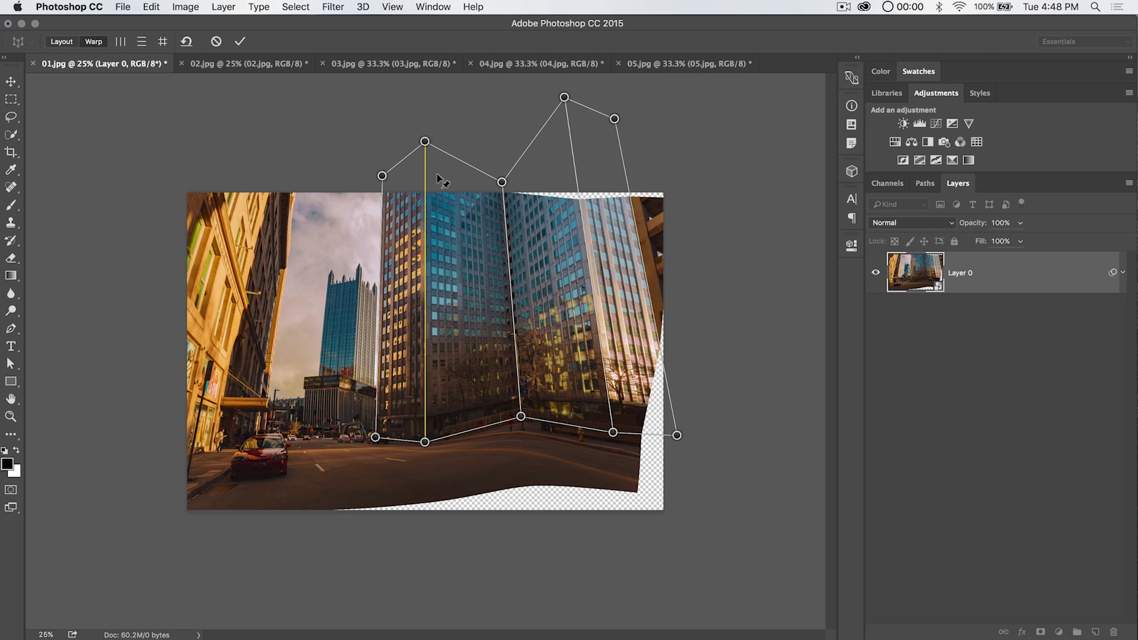
Lock the tower's middle edge vertical and stretch the right face's pins, then remove the warp
drag(424, 140, 463, 127)
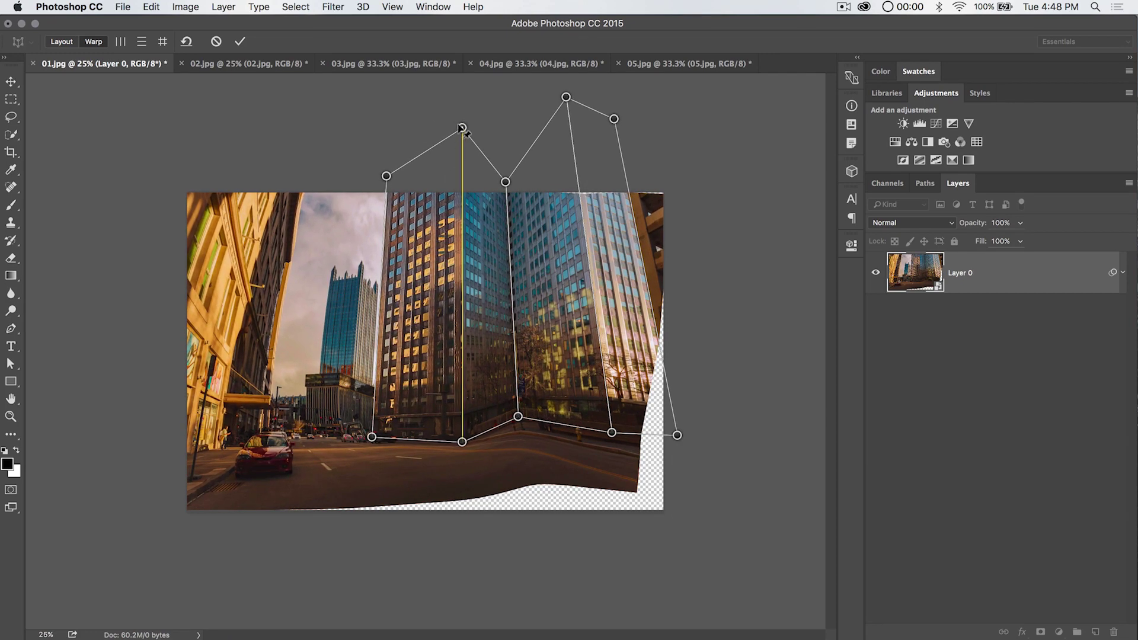
drag(462, 127, 399, 137)
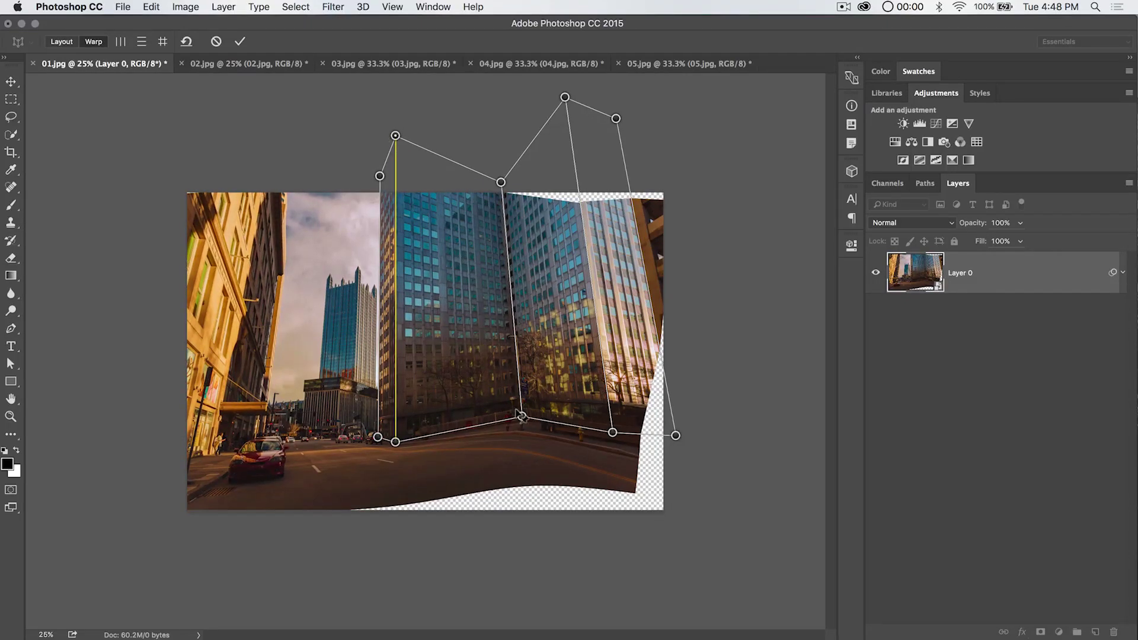
shift+click(508, 286)
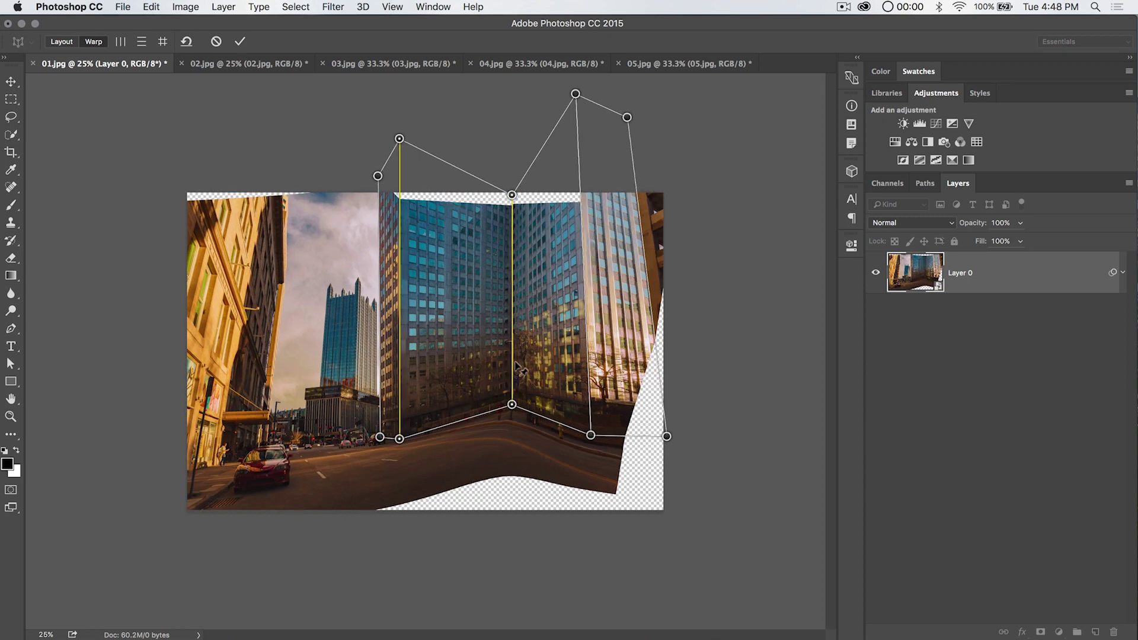
drag(501, 402, 491, 437)
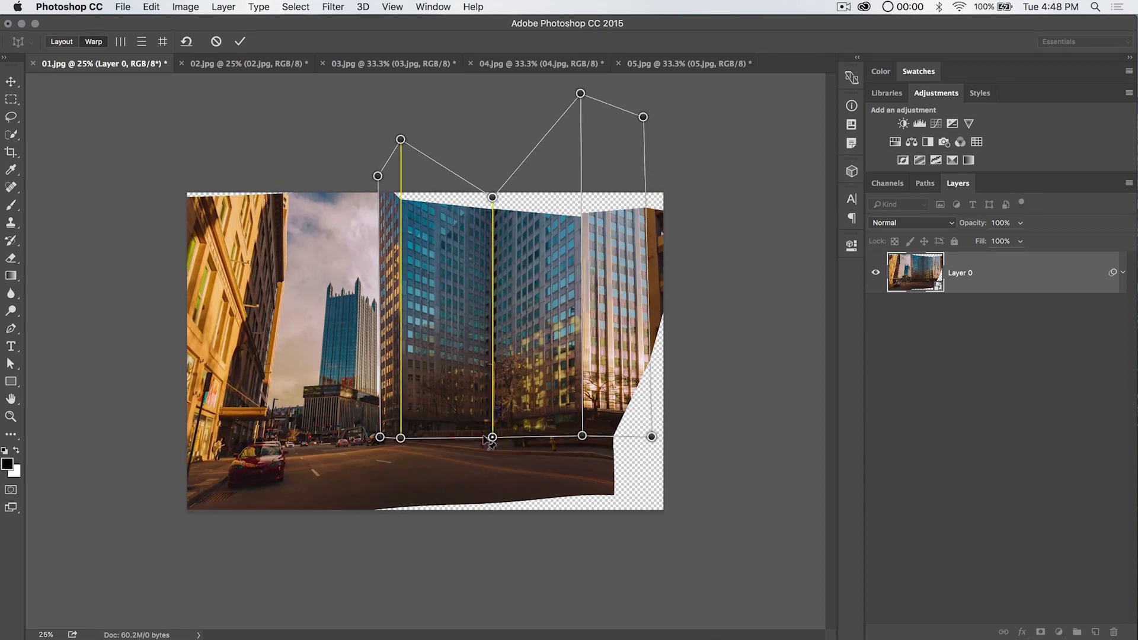
drag(582, 436, 588, 450)
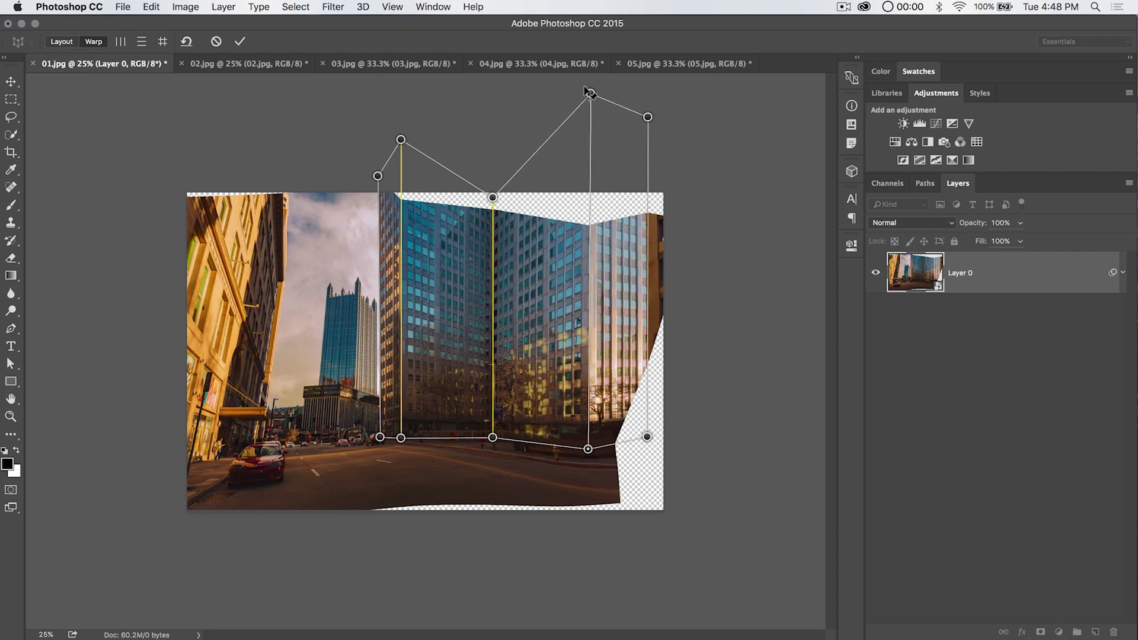
drag(590, 93, 578, 16)
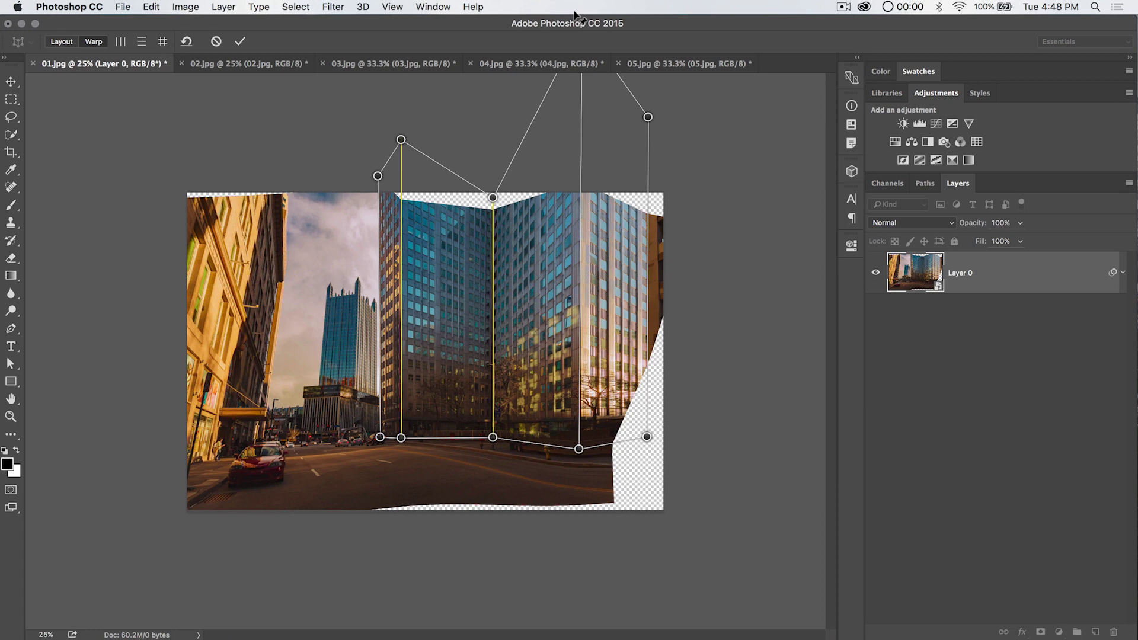
drag(647, 436, 634, 434)
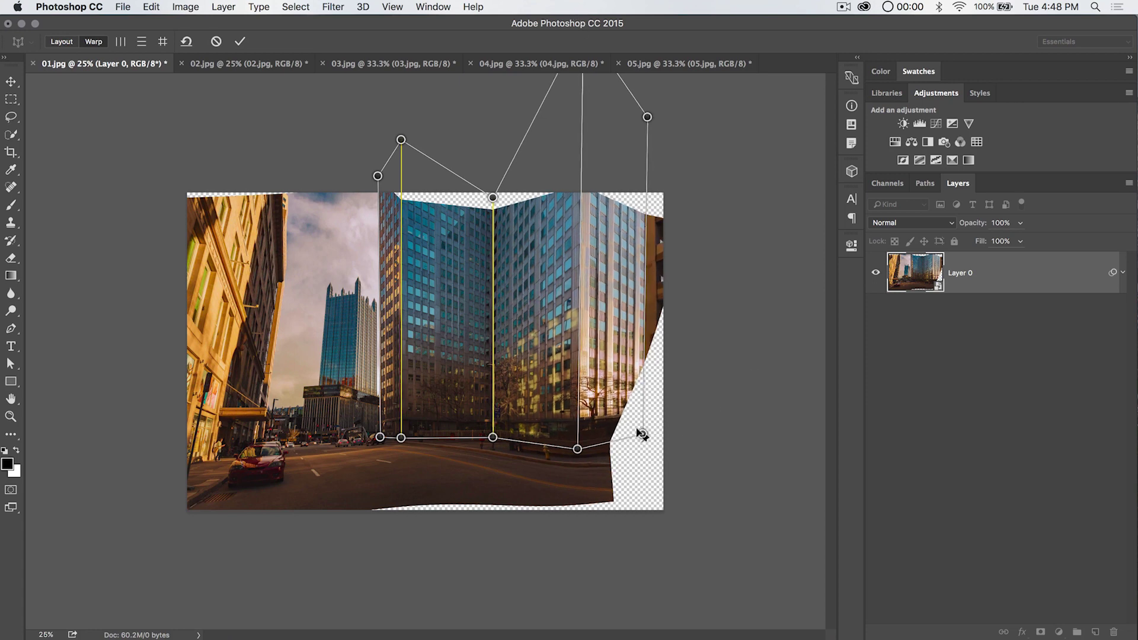
drag(647, 117, 635, 115)
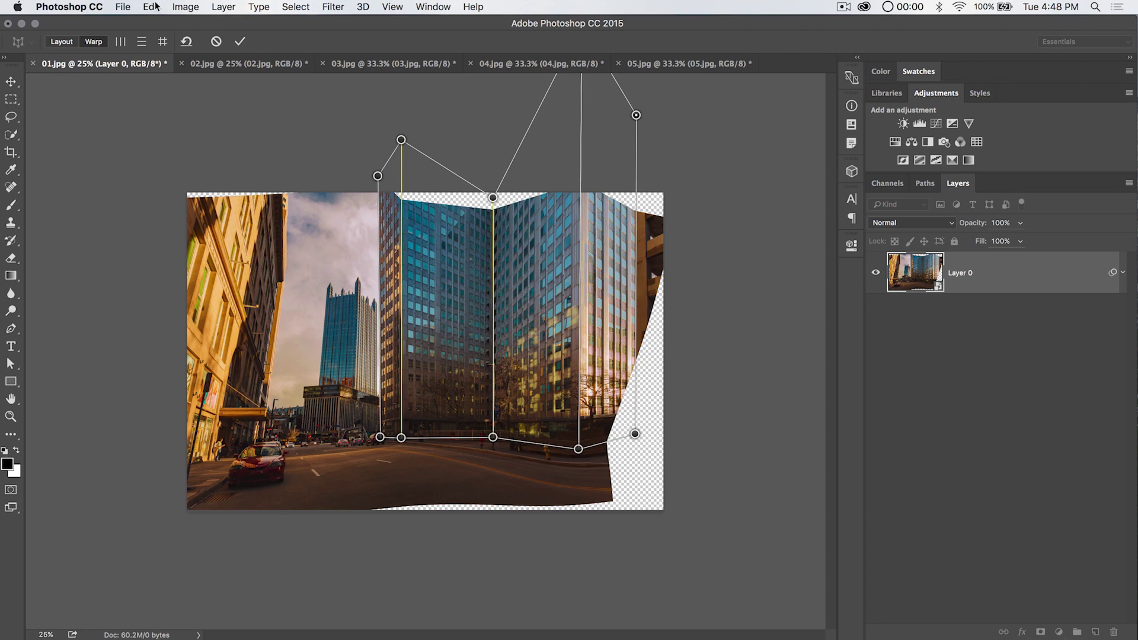
click(188, 42)
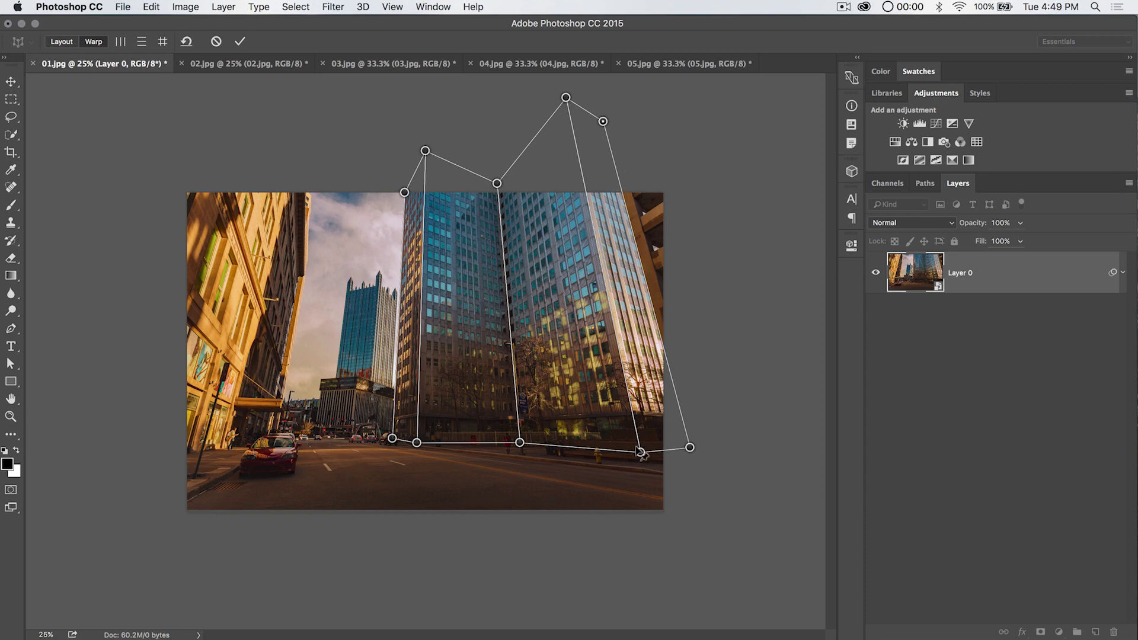
Re-drag the top and bottom pins of both tower faces until its edges stand upright
drag(640, 452, 614, 447)
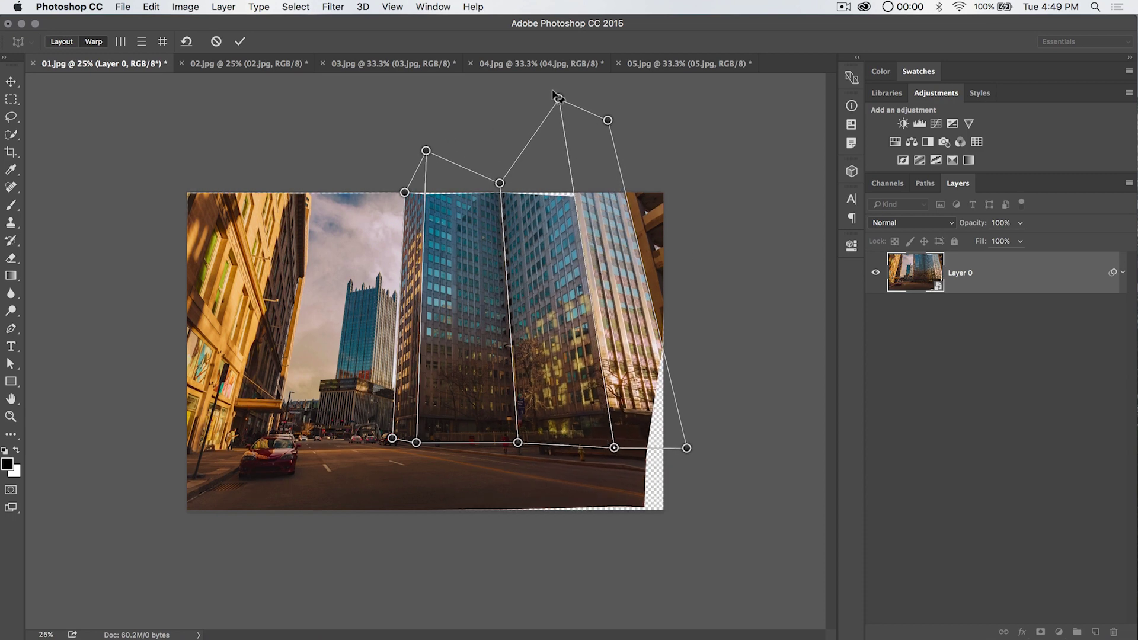
drag(557, 97, 593, 115)
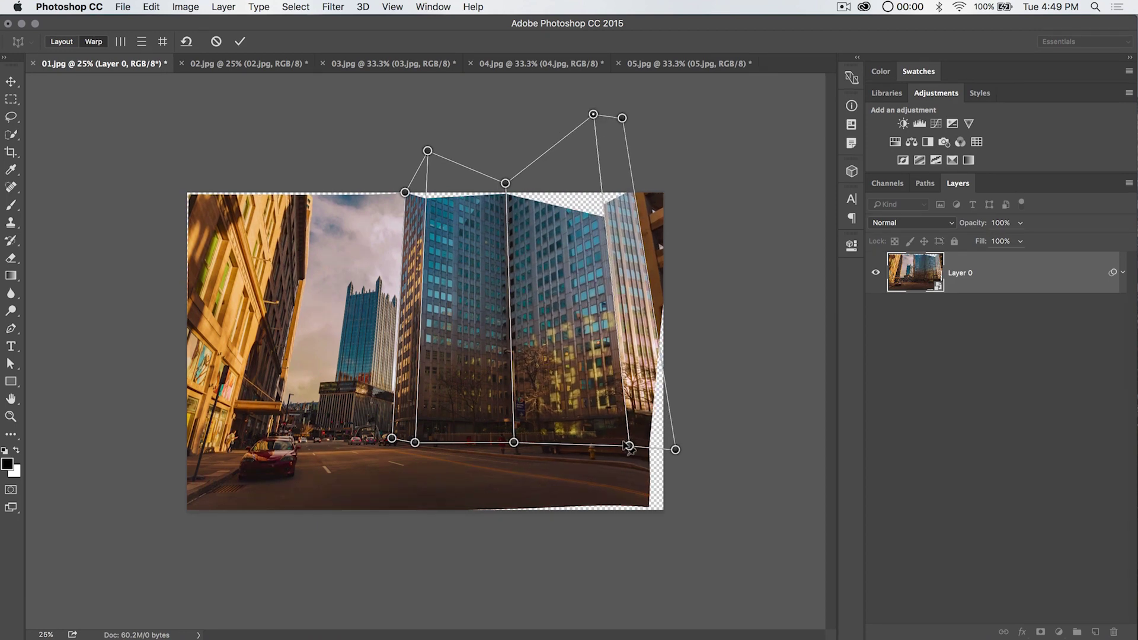
mouse_move(629, 448)
mouse_down()
mouse_move(604, 446)
mouse_move(666, 450)
mouse_move(648, 448)
mouse_up()
drag(508, 183, 522, 187)
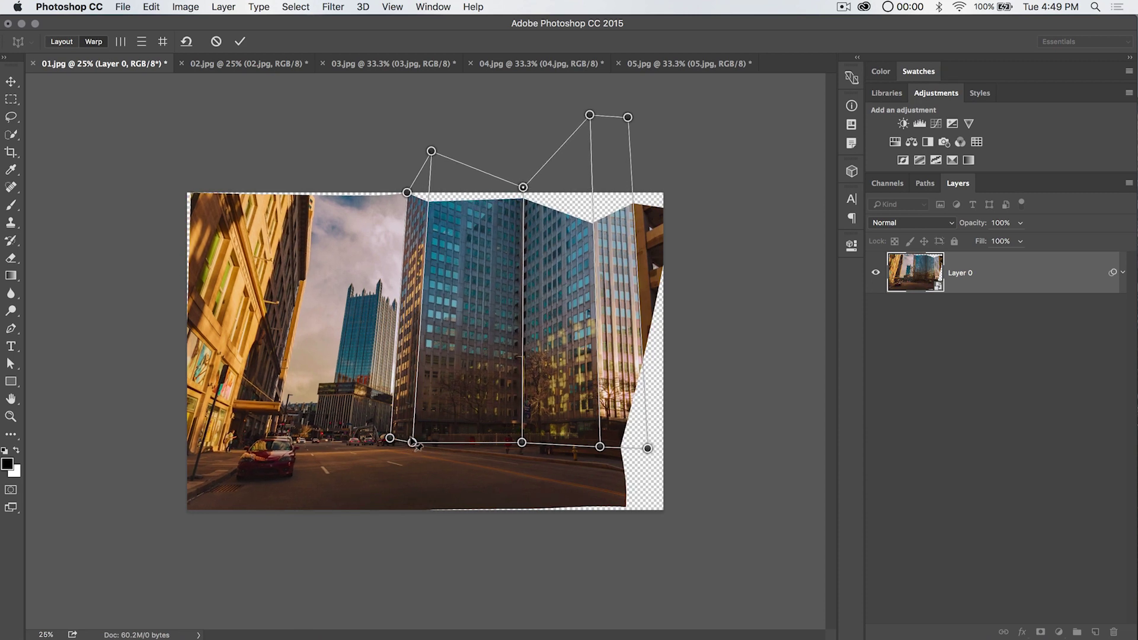
drag(413, 442, 421, 443)
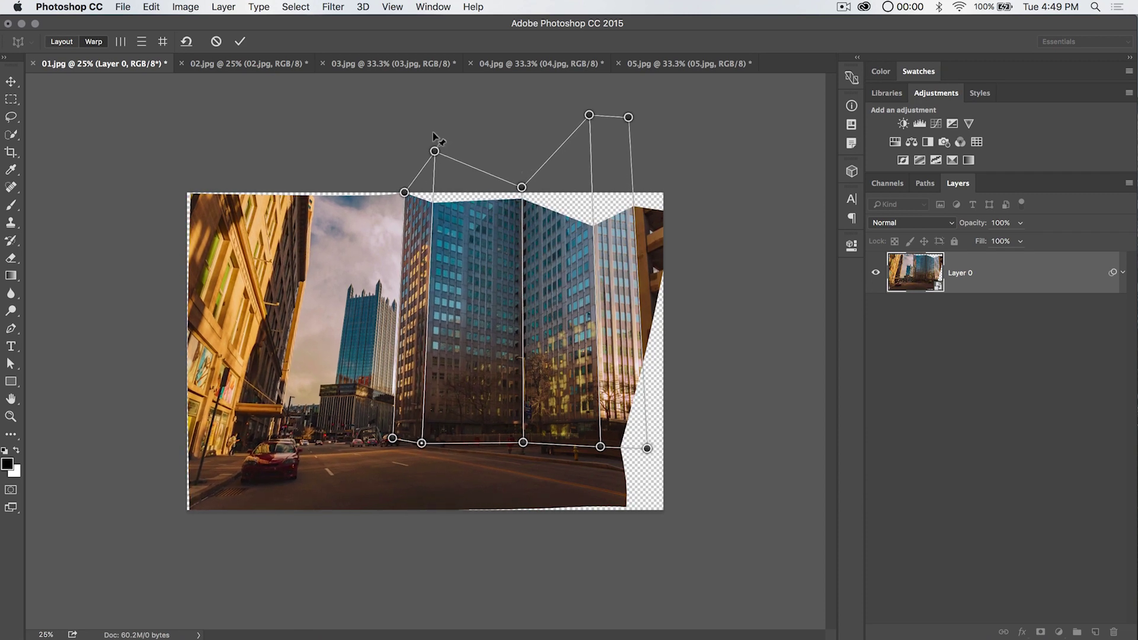
drag(434, 152, 439, 134)
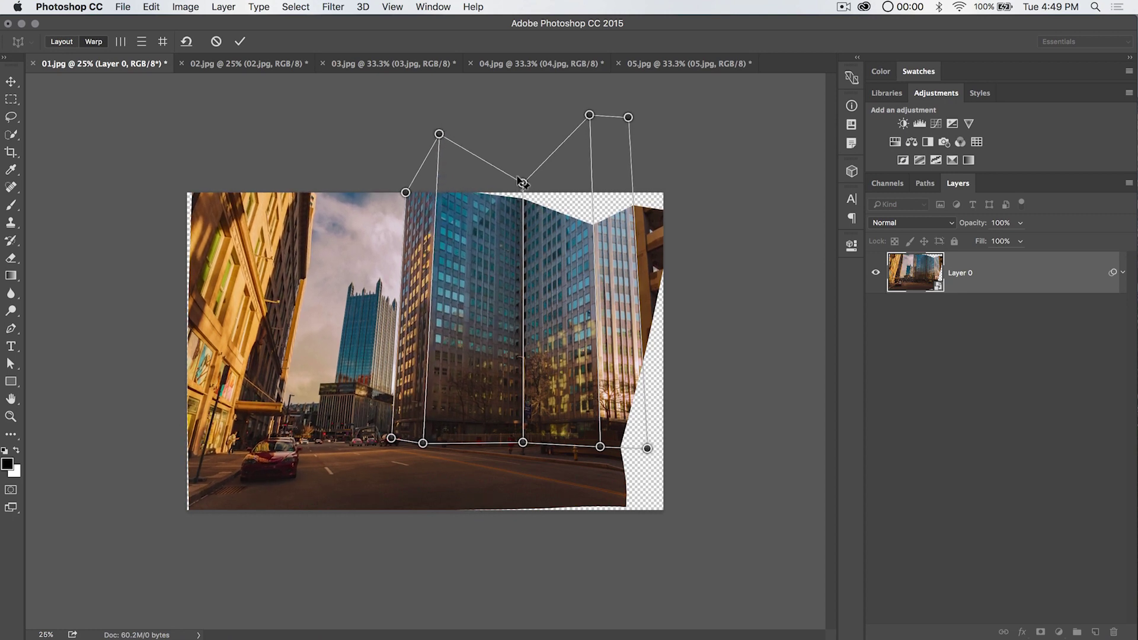
drag(522, 182, 524, 178)
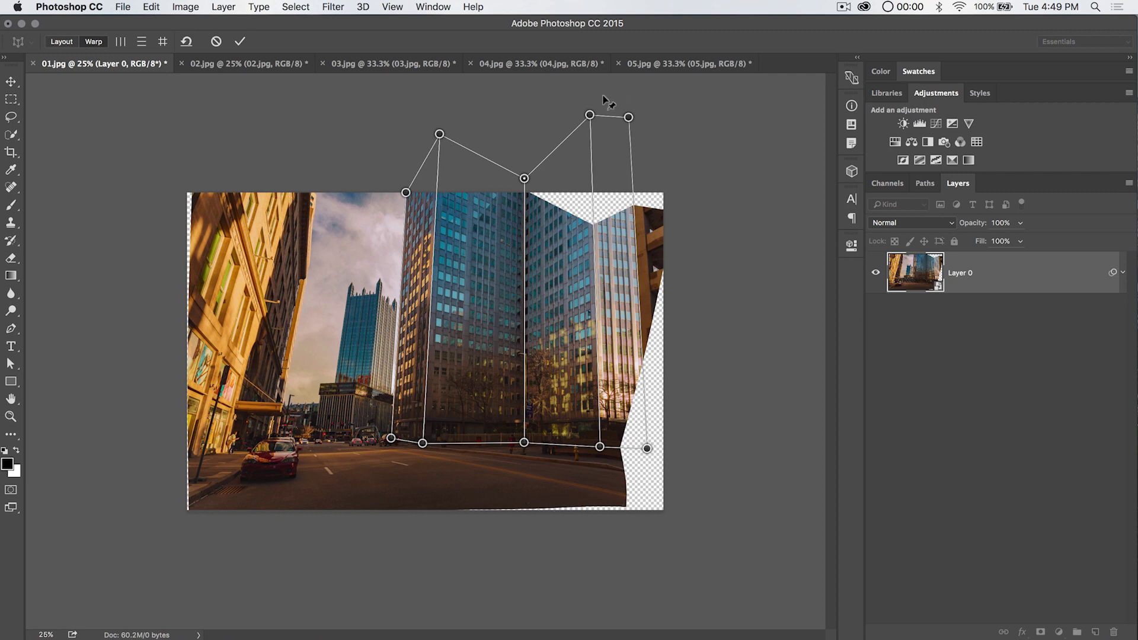
drag(590, 114, 605, 94)
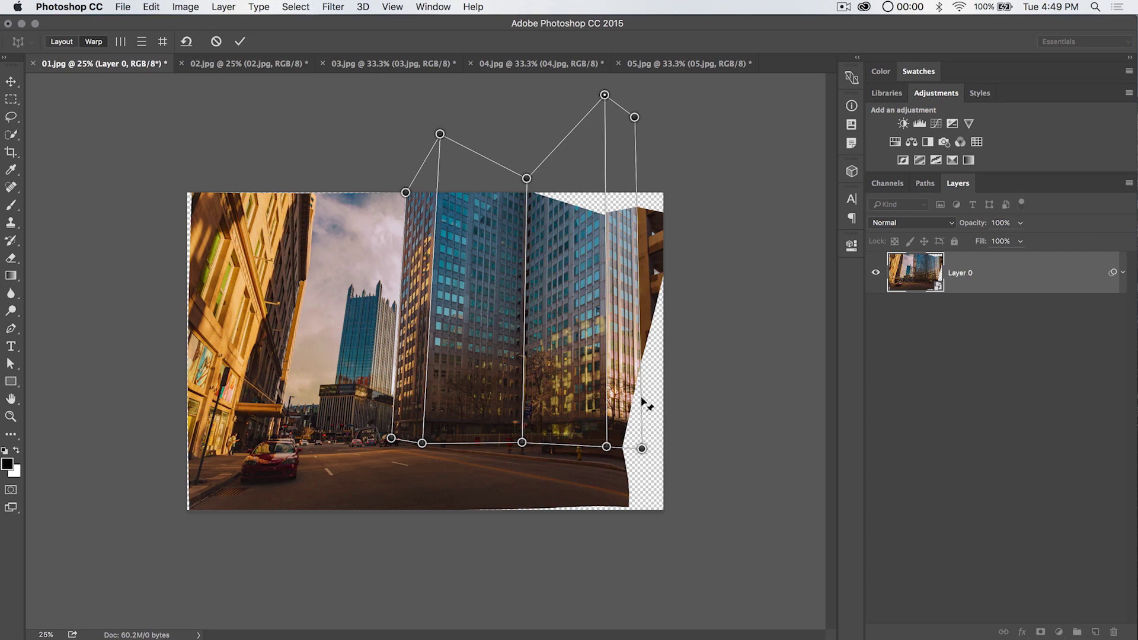
drag(641, 445, 652, 449)
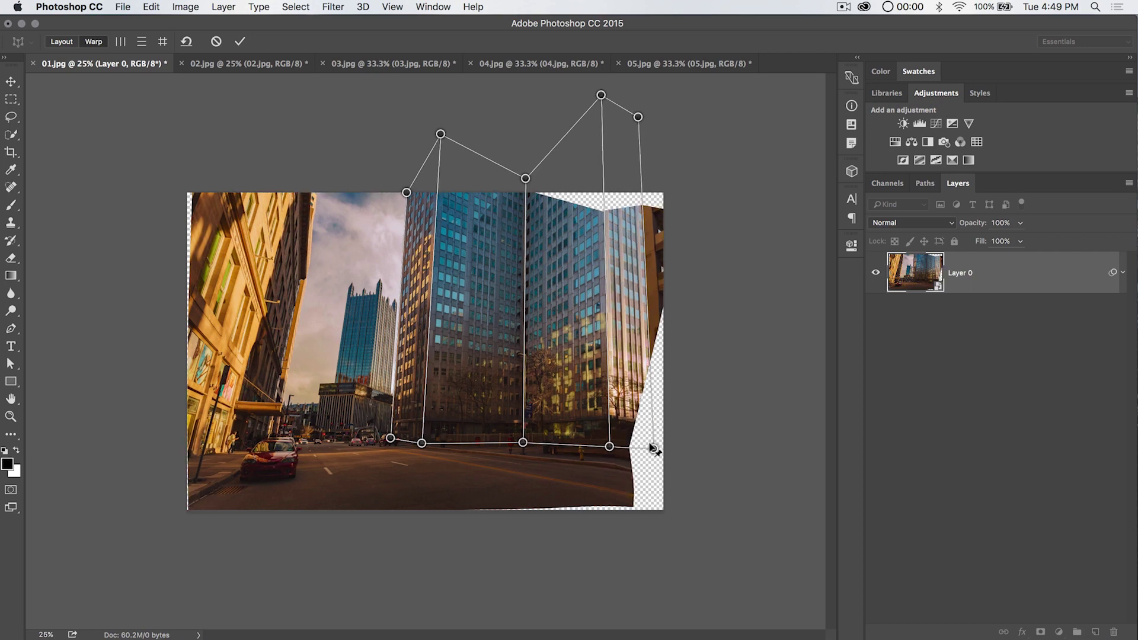
drag(390, 438, 391, 436)
drag(407, 192, 400, 191)
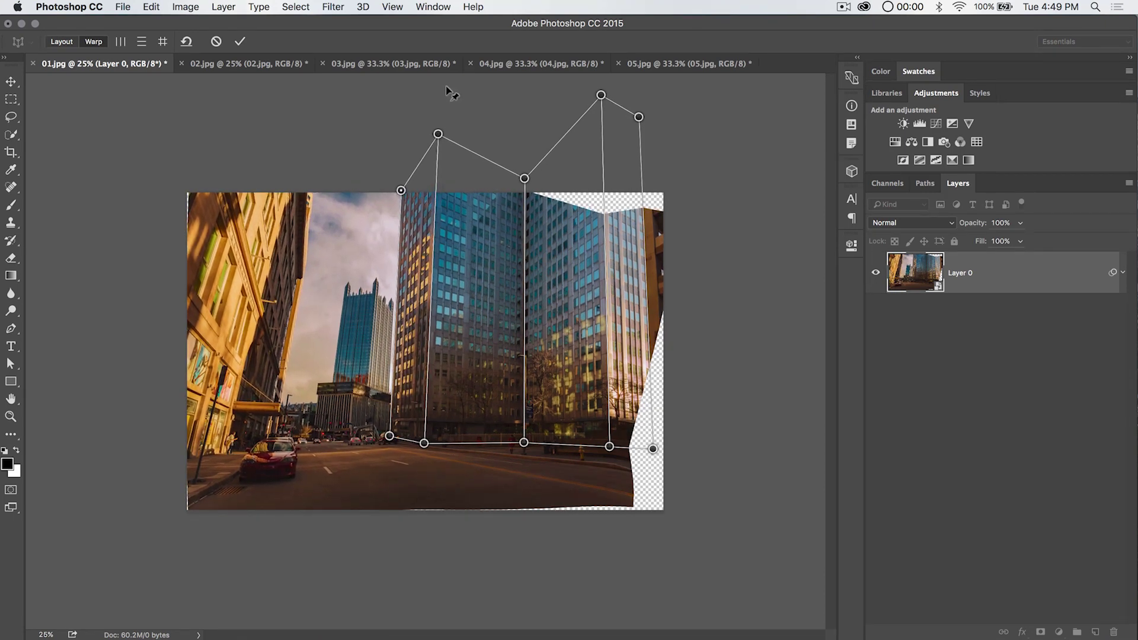
Commit the warp, expand Layer 0, and toggle its Smart Filters visibility twice to compare
click(240, 42)
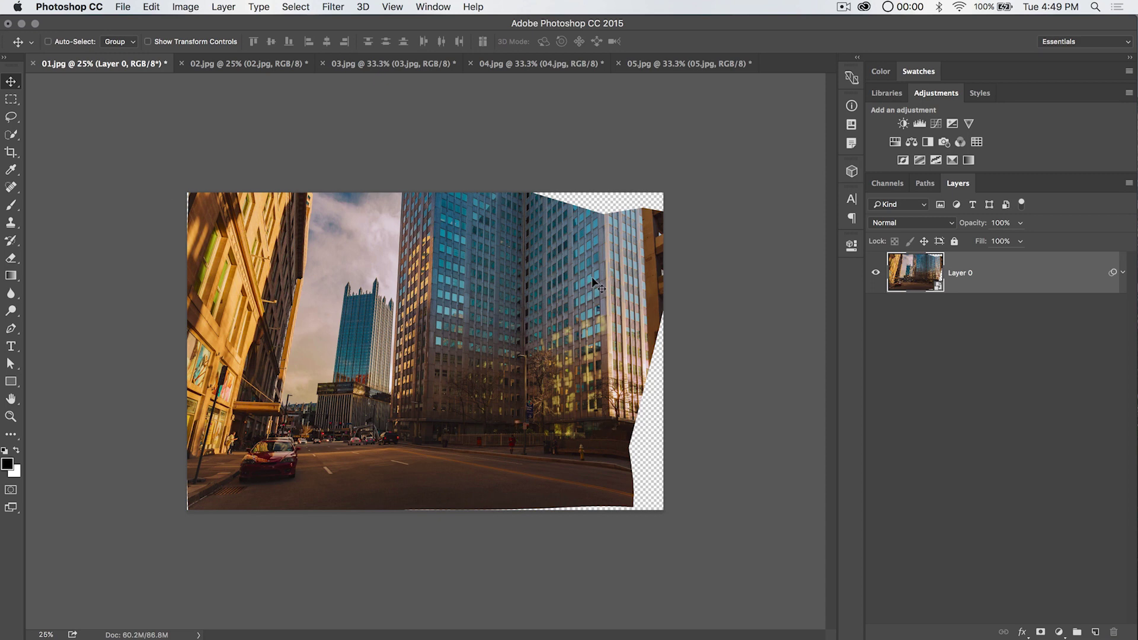
click(1122, 272)
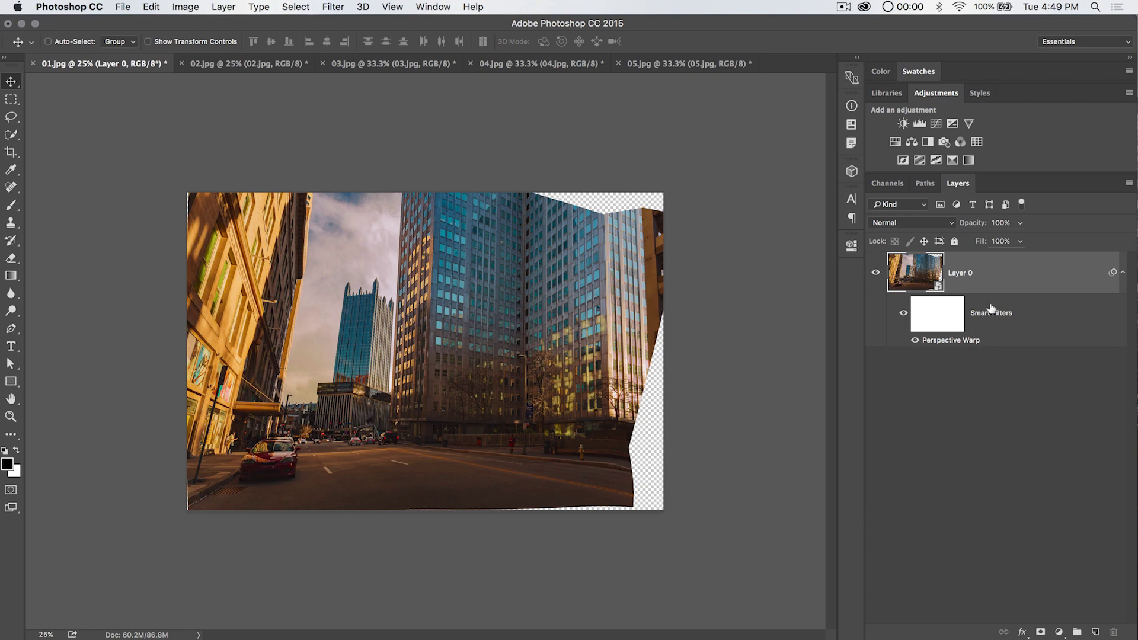
click(902, 314)
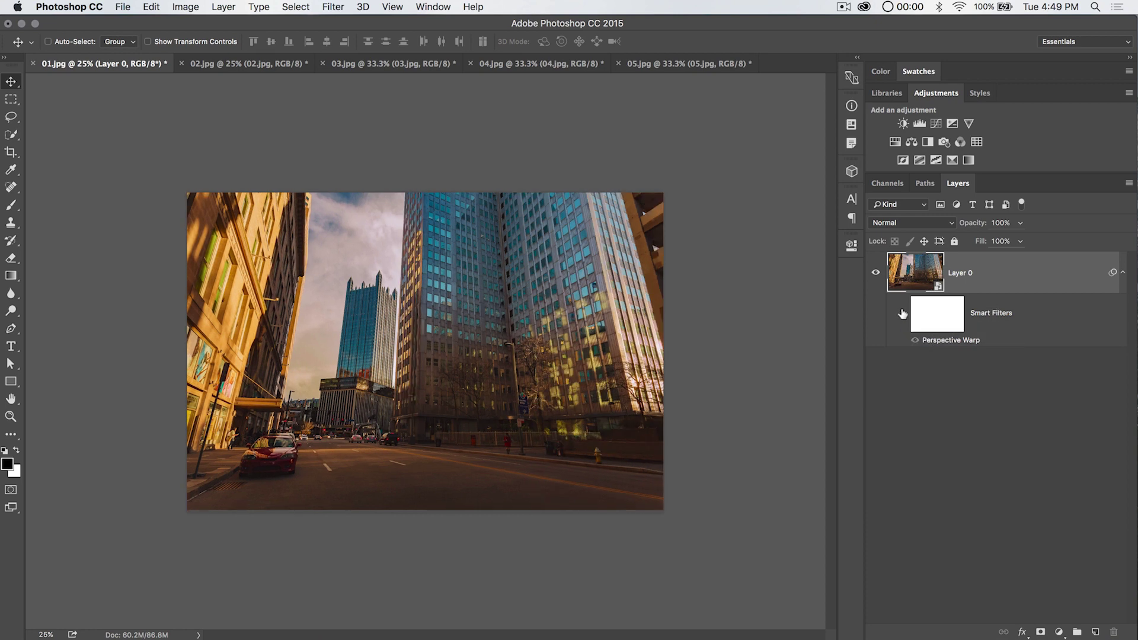
click(903, 314)
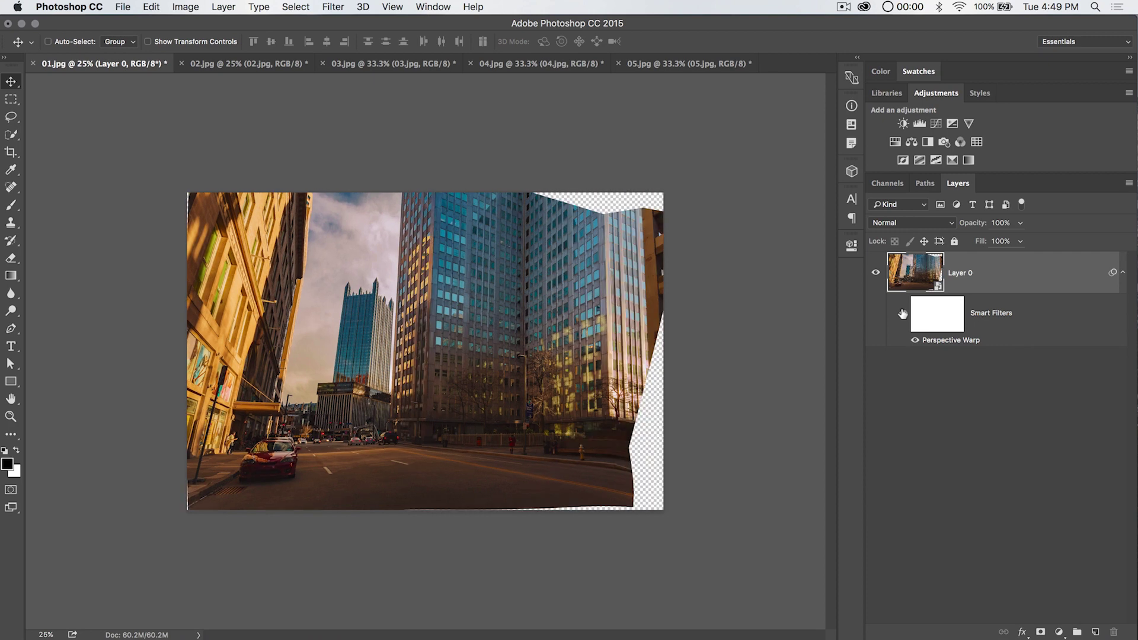
click(903, 314)
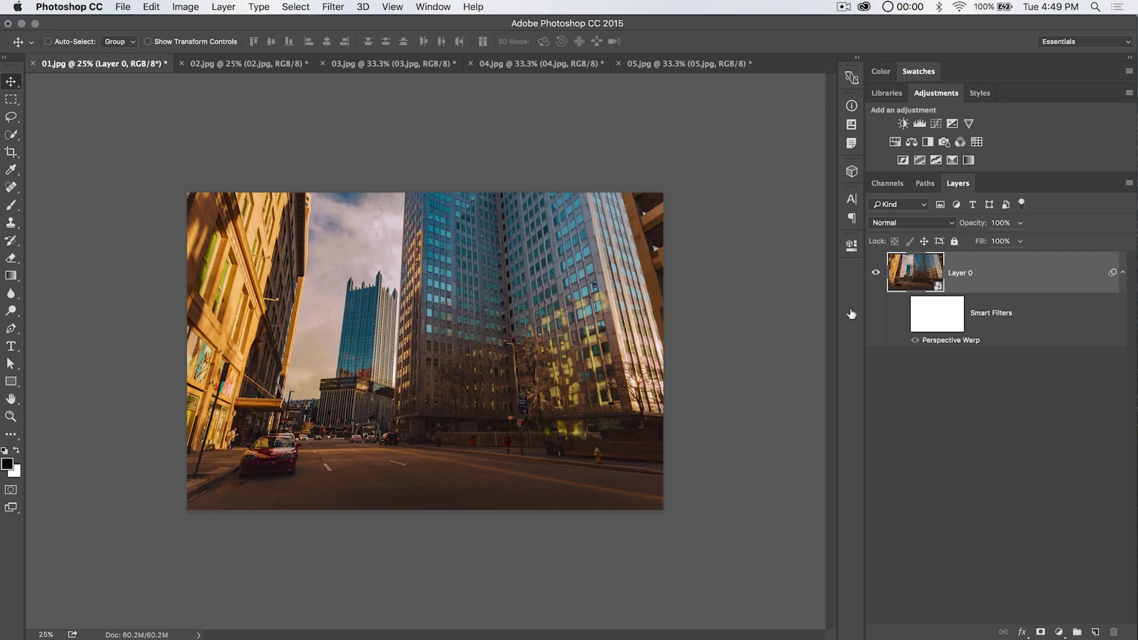
click(902, 314)
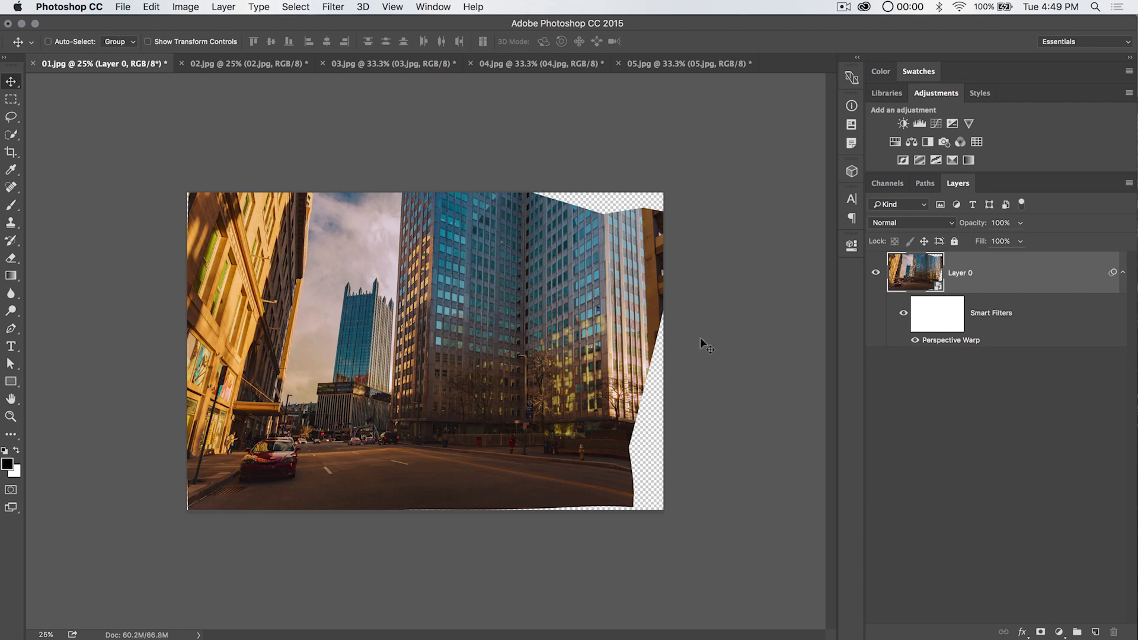
click(13, 153)
Crop the top and bottom transparent strips off the photo, then hide Perspective Warp to compare
right_click(13, 153)
click(46, 149)
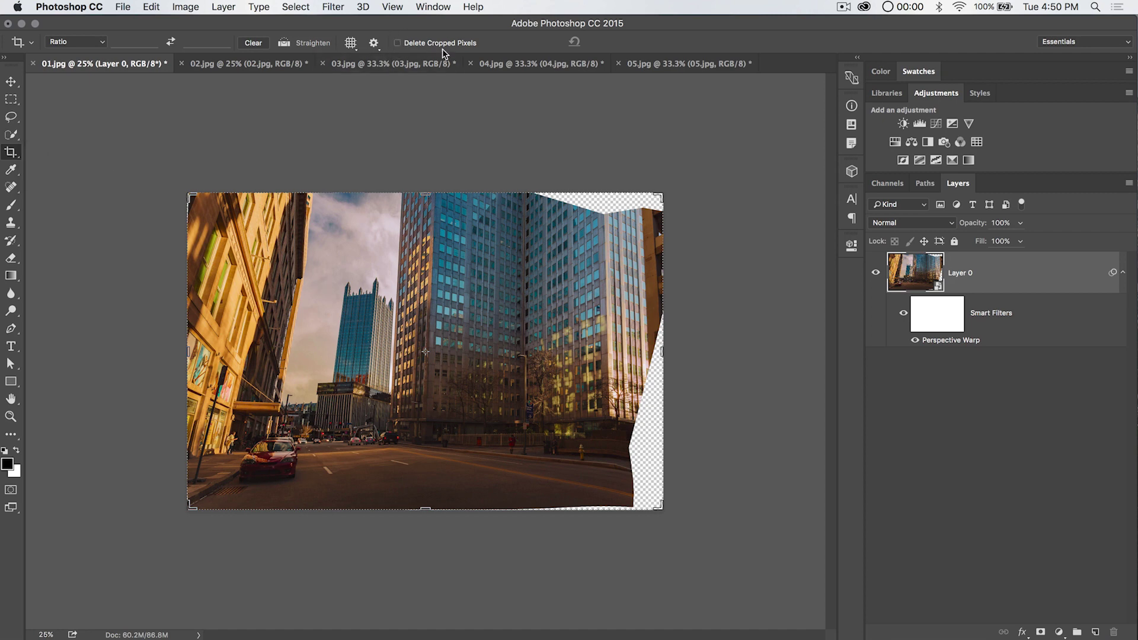
drag(667, 351, 650, 349)
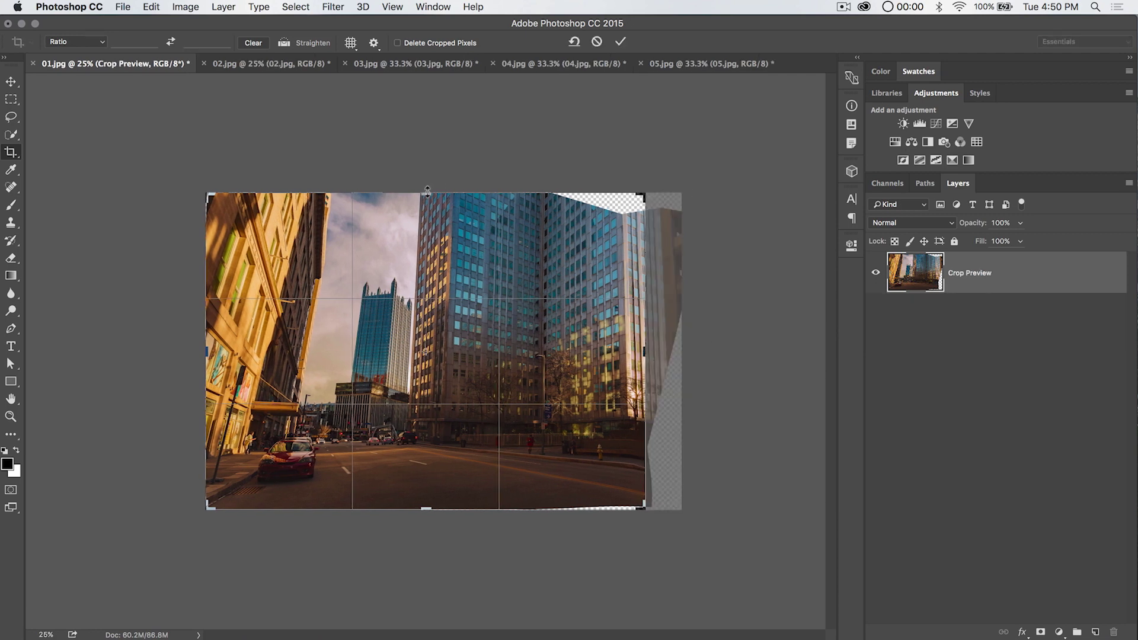
drag(427, 191, 430, 205)
drag(424, 501, 420, 487)
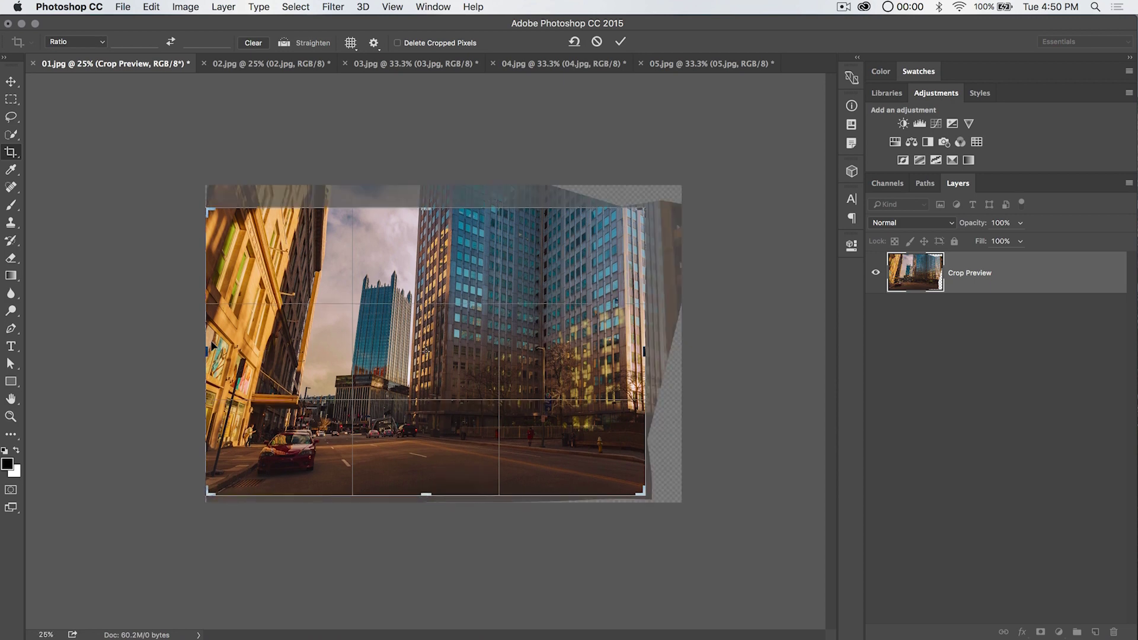
click(620, 41)
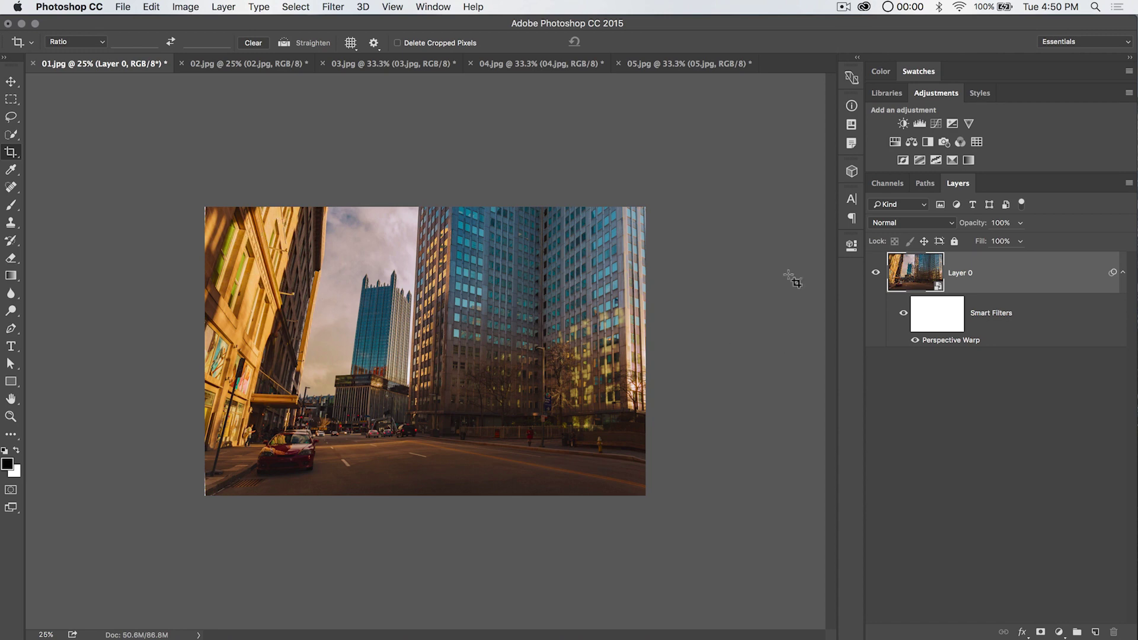
click(902, 315)
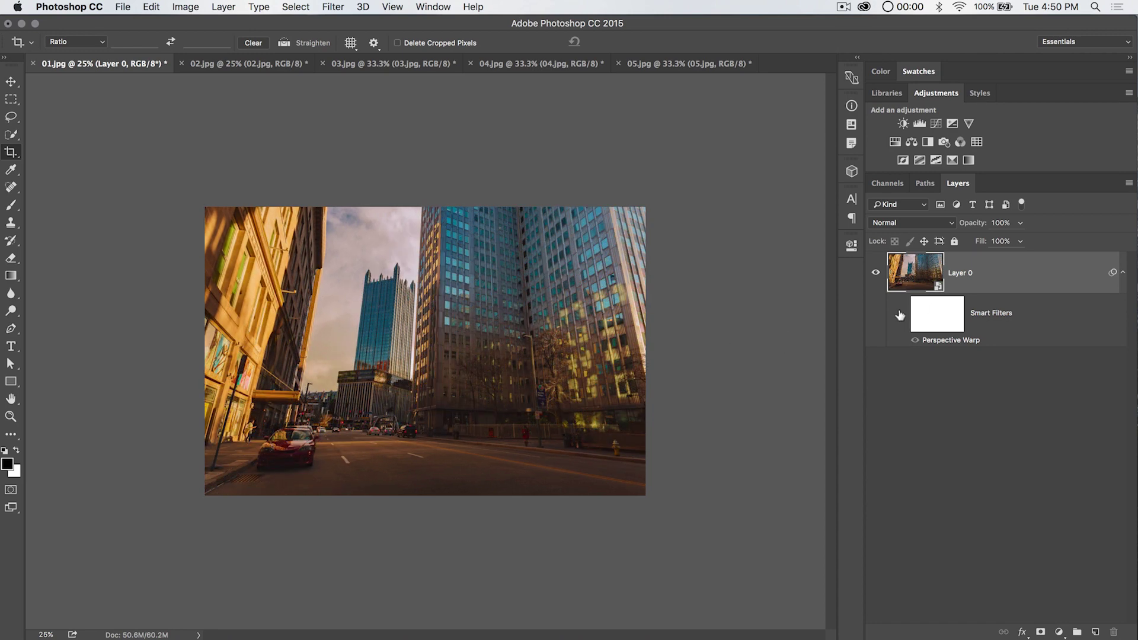
click(900, 315)
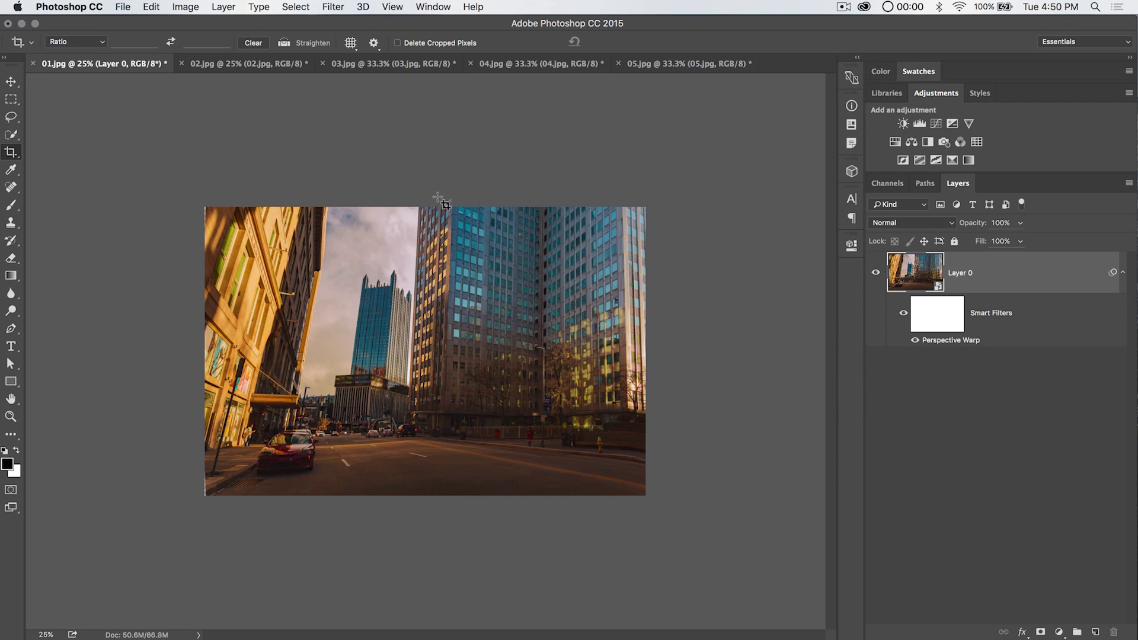
click(152, 7)
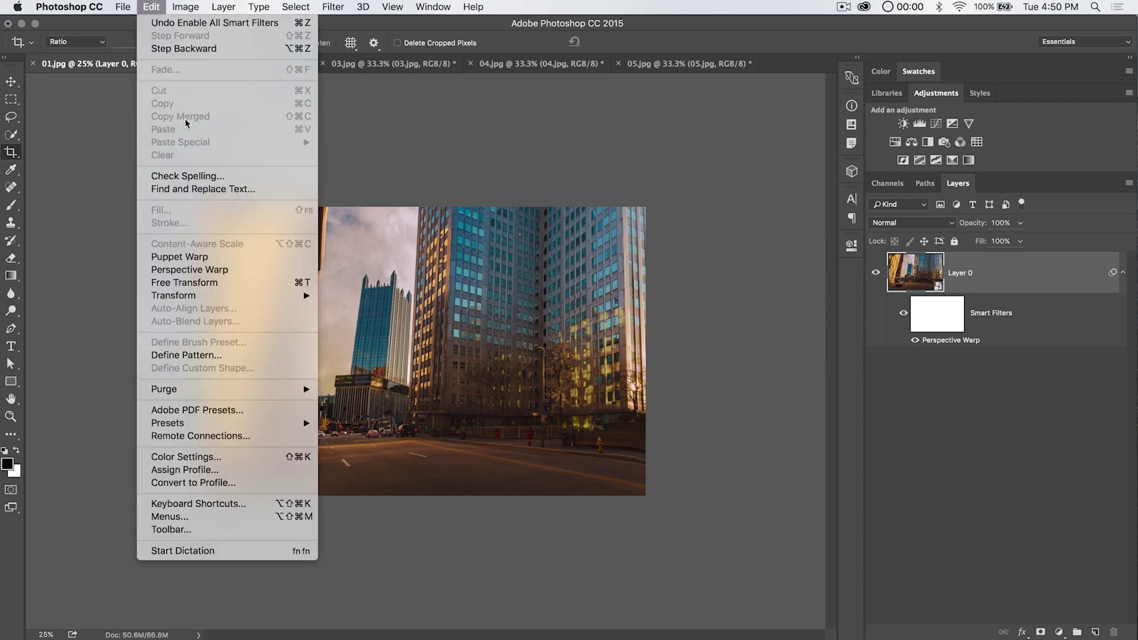
click(244, 269)
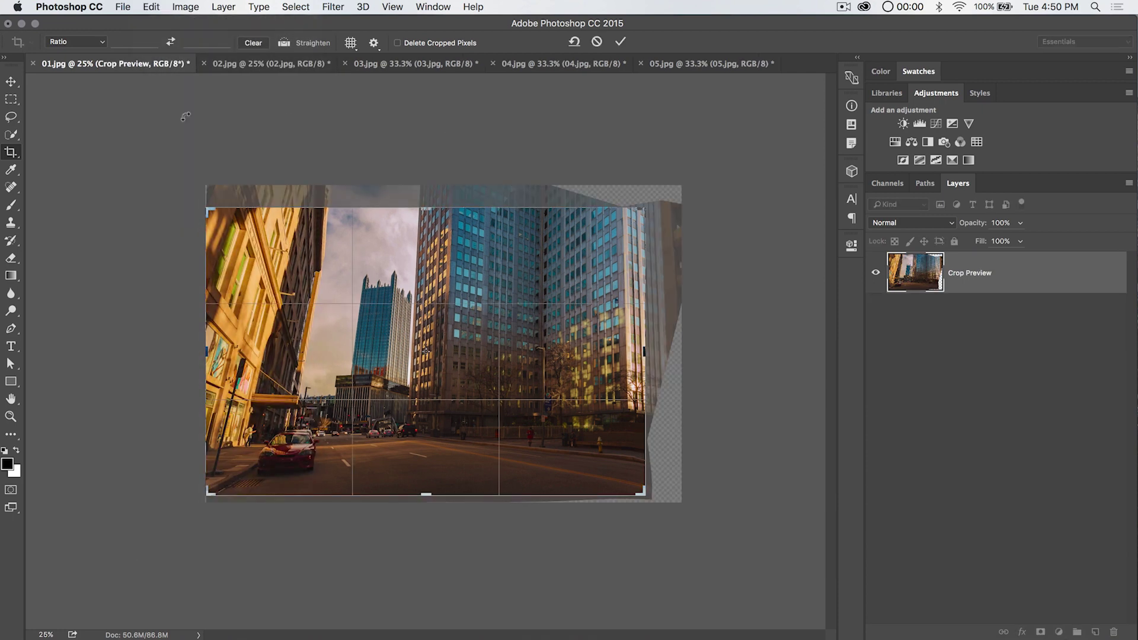
click(620, 42)
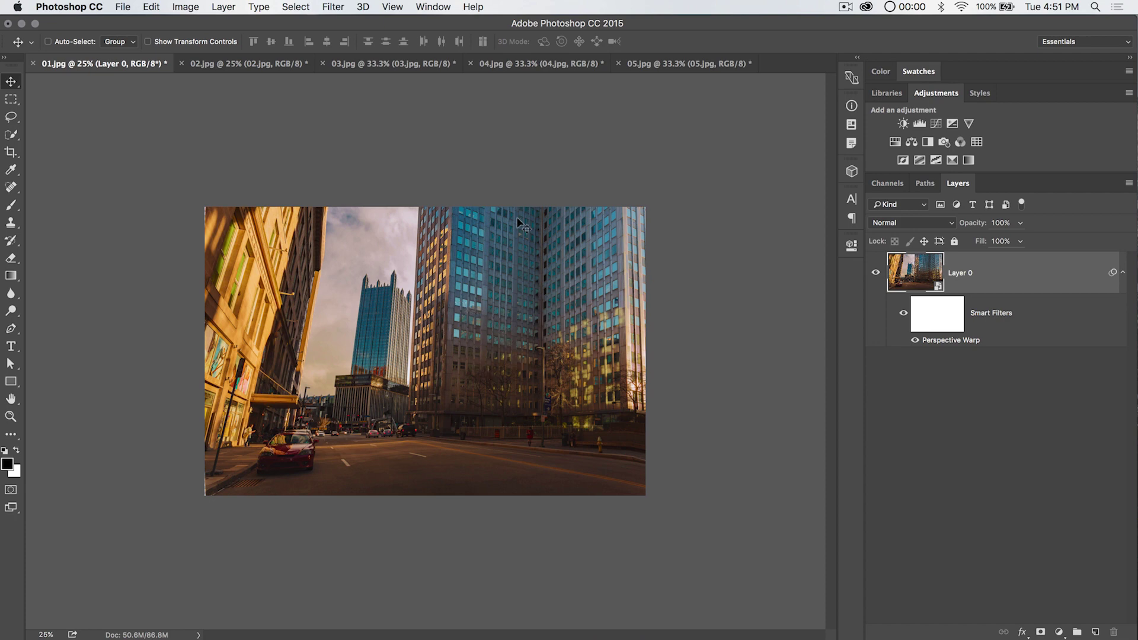
scroll(381, 229, up, 3)
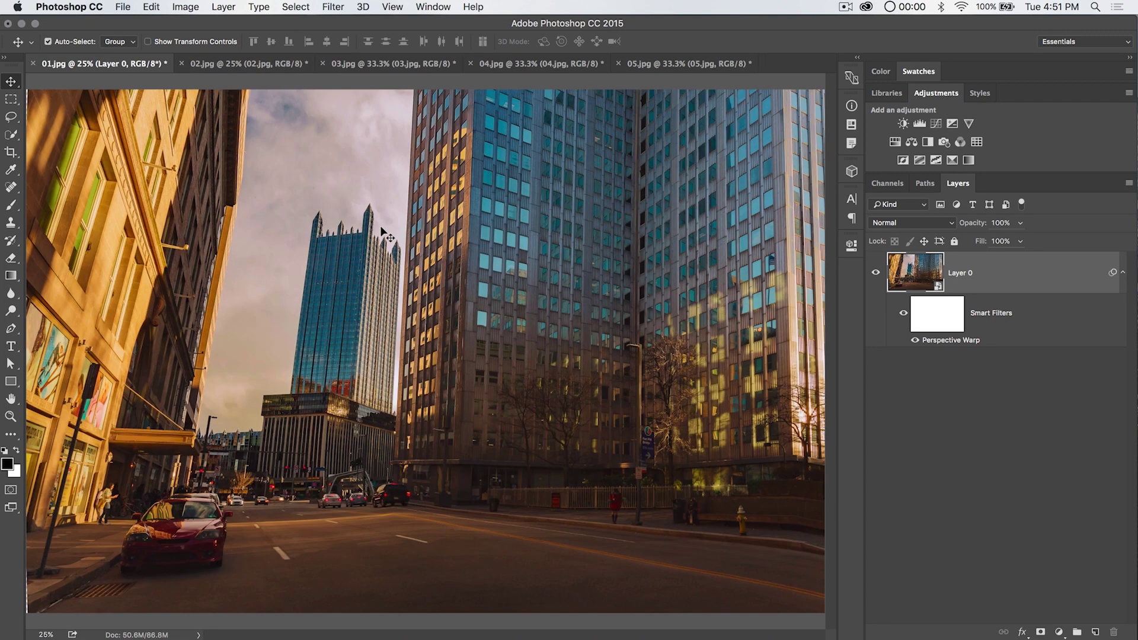